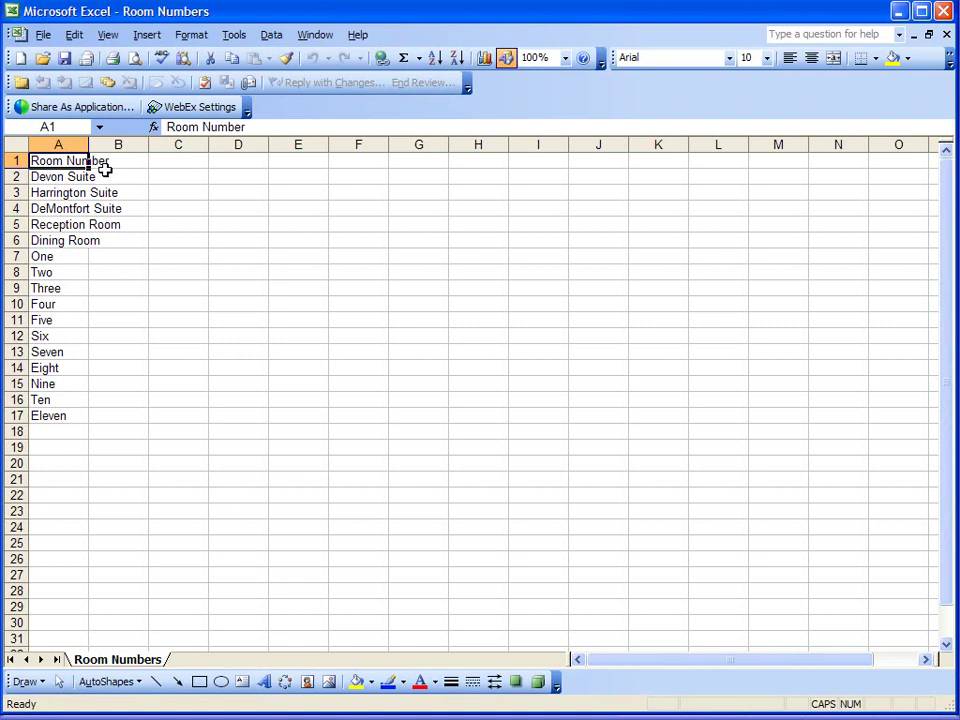
# Step through the Excel Room Number list from the header past Devon Suite, Harrington Suite and Dining Room to One.
pyautogui.click(118, 173)
pyautogui.click(61, 156)
pyautogui.press('Return')
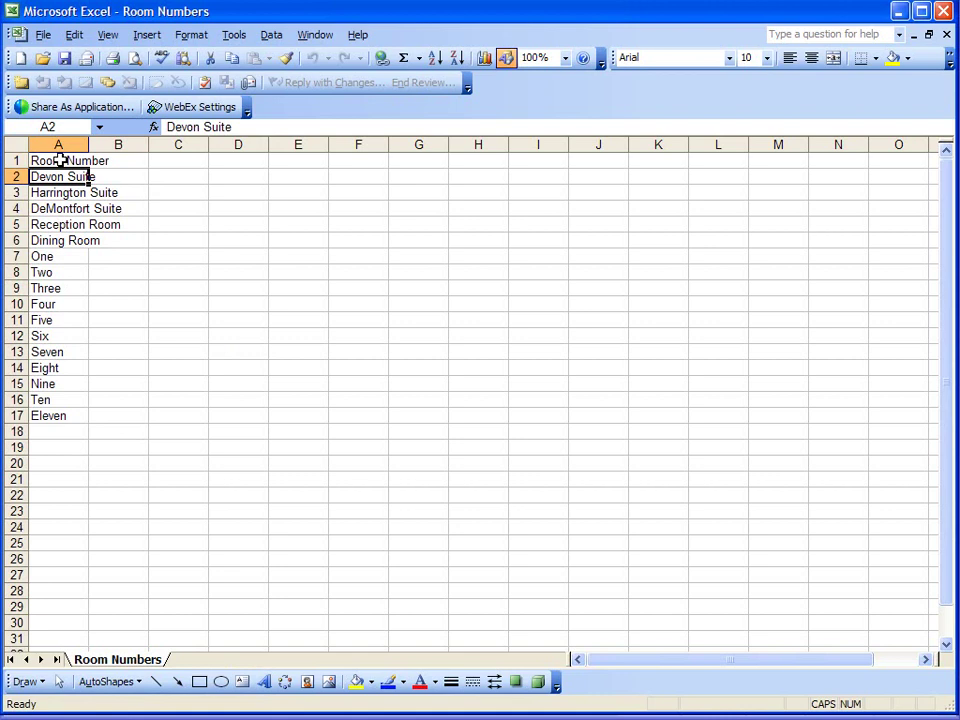
pyautogui.press('Return')
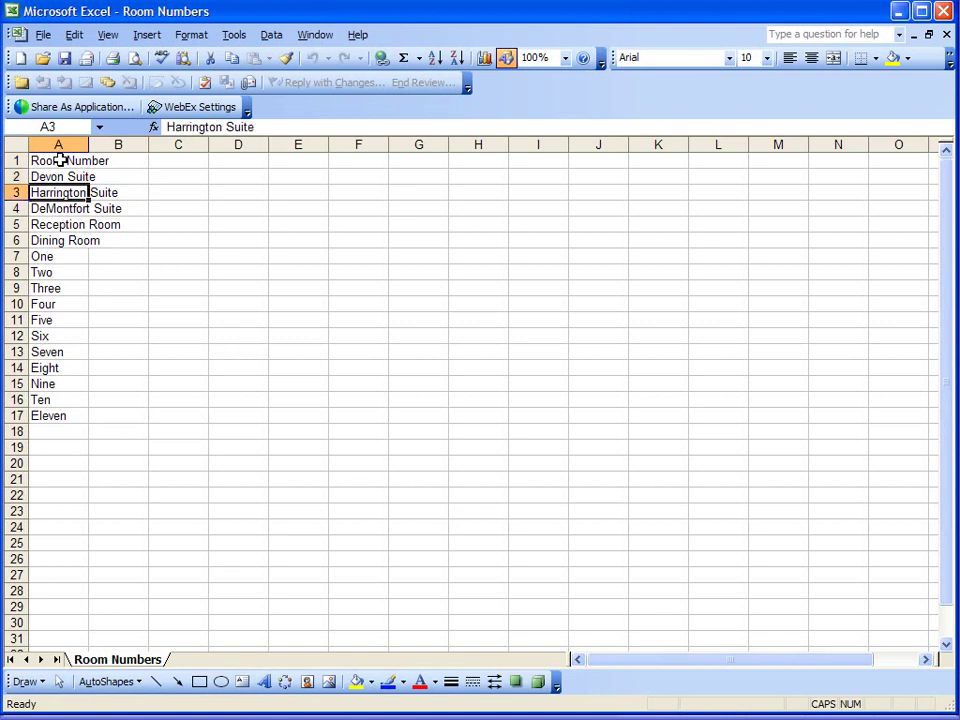
pyautogui.press('Return')
pyautogui.press('Return')
pyautogui.press('Return')
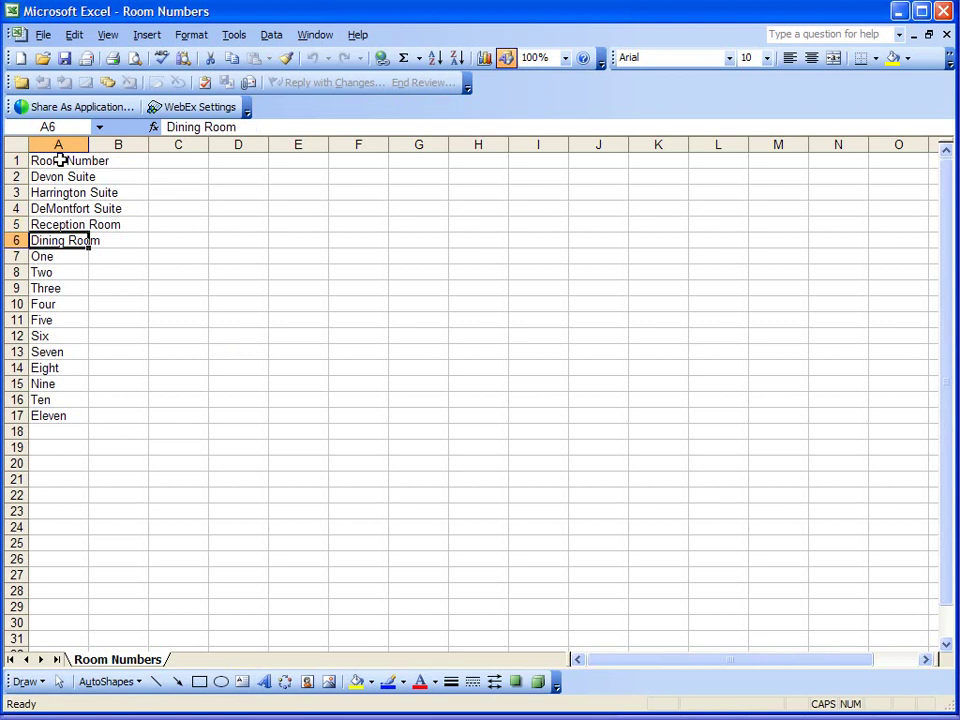
pyautogui.press('Return')
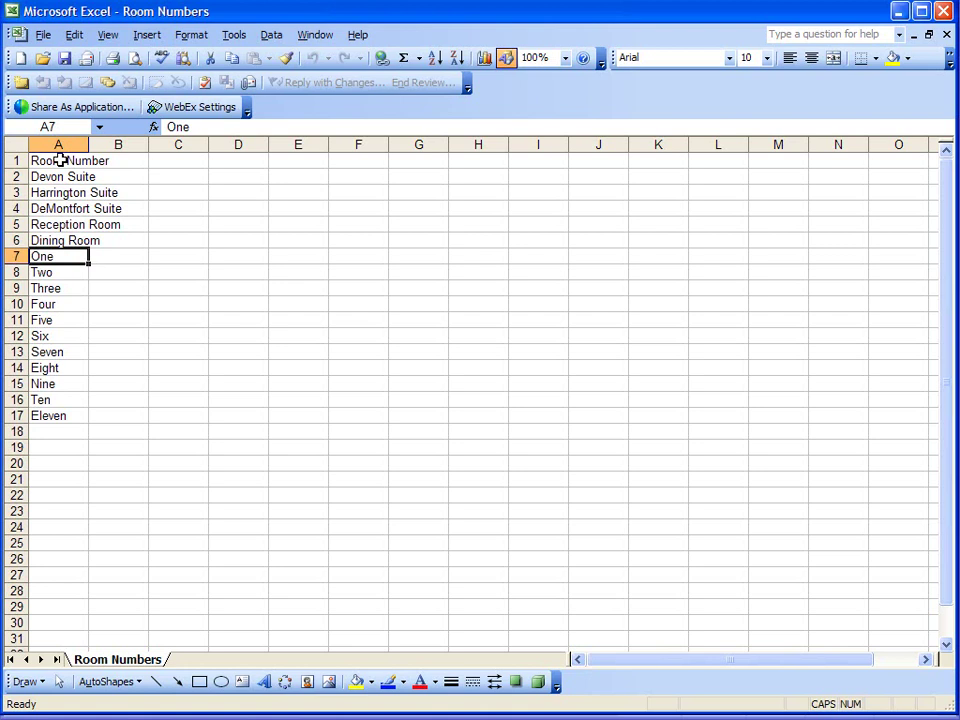
# Close Excel and set up a new ArtCAM model with width 1200, height 1200 and thickness 6 mm.
pyautogui.click(943, 11)
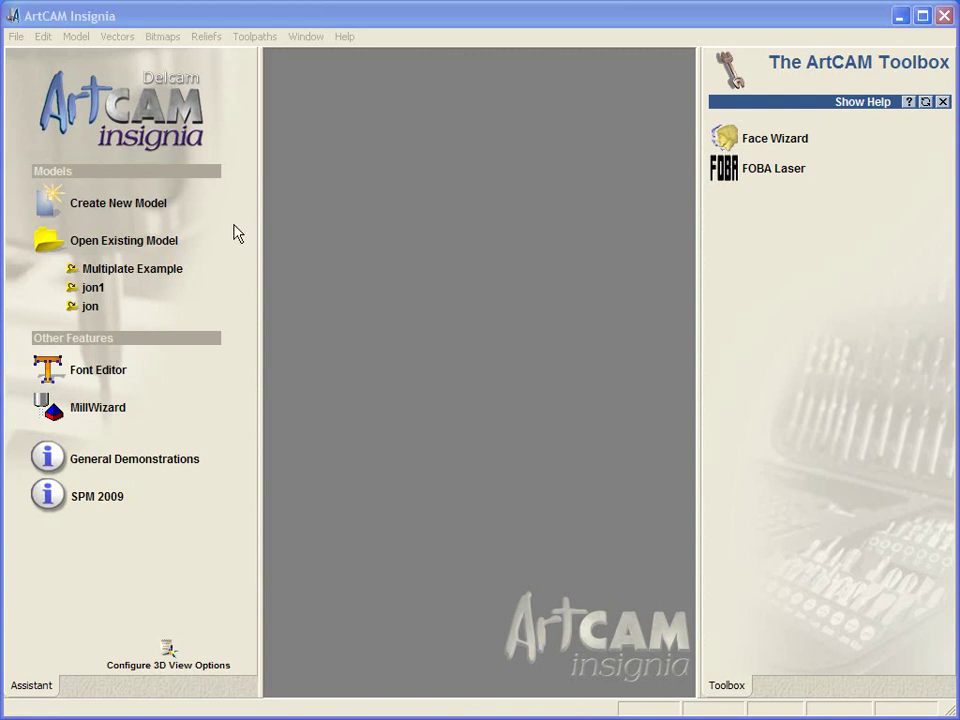
pyautogui.click(158, 210)
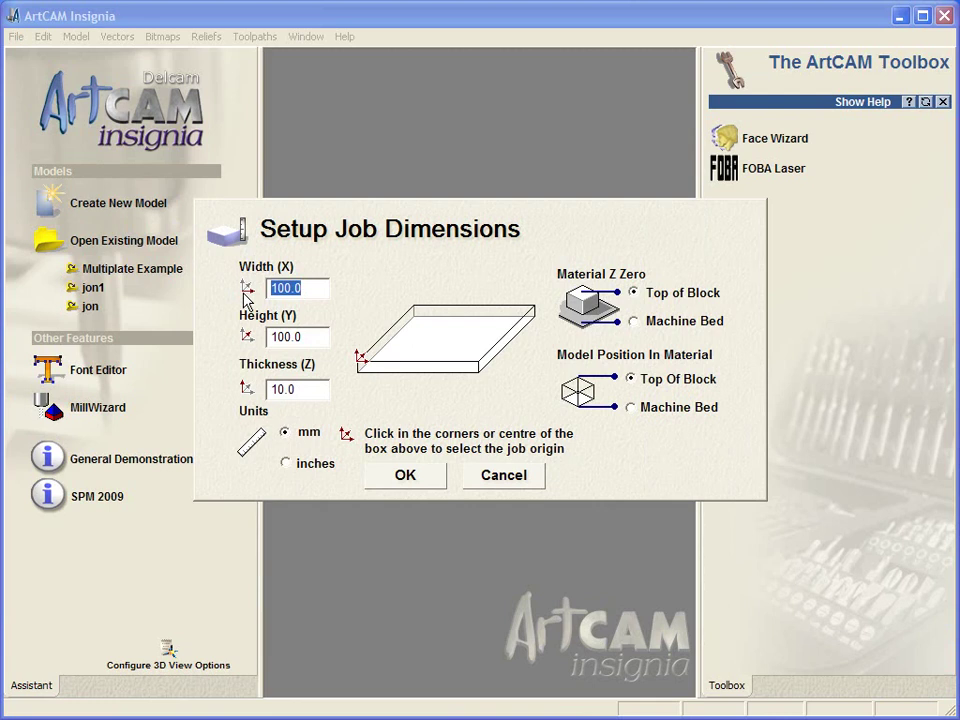
pyautogui.write('1200')
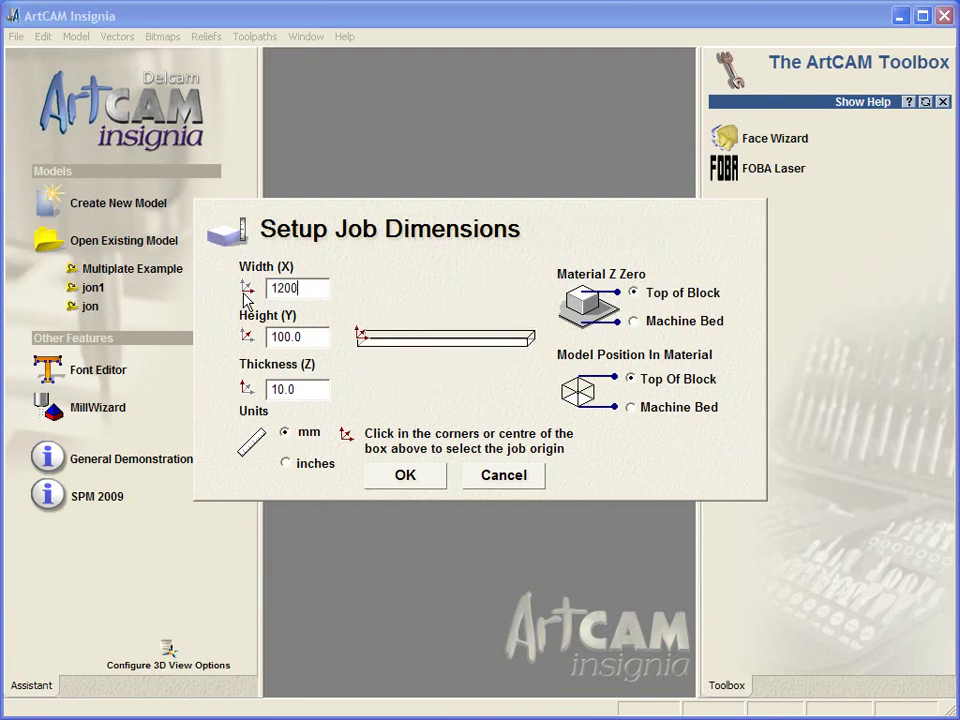
pyautogui.press('Tab')
pyautogui.write('1200')
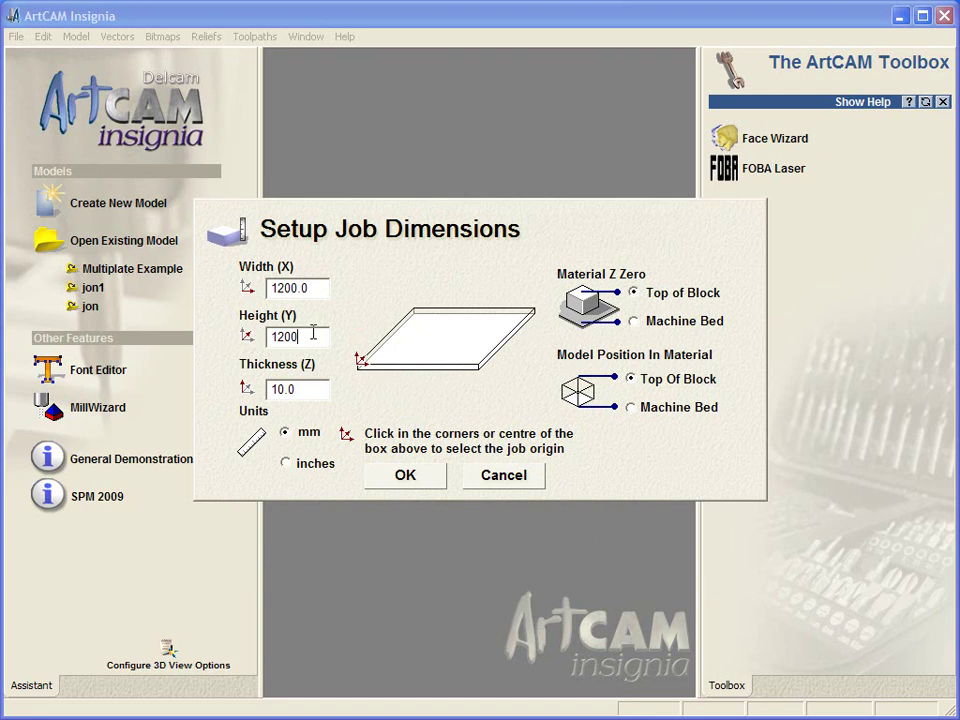
pyautogui.doubleClick(291, 393)
pyautogui.write('6')
pyautogui.click(401, 476)
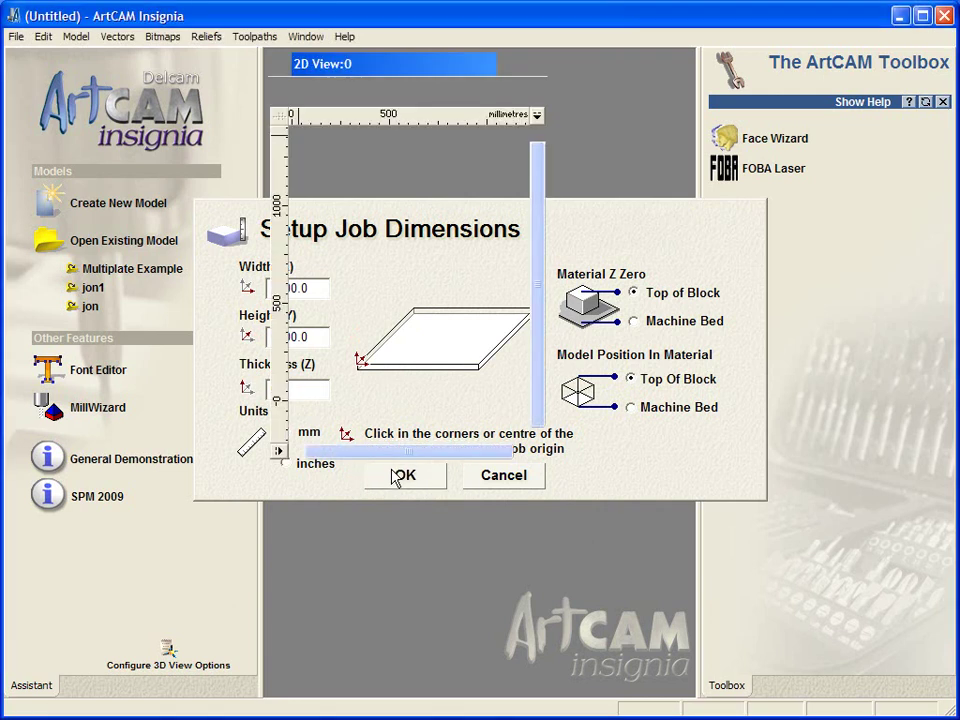
# Maximize the 2D view and import Room Sign from Desktop > Insignia Webex as a vector layer.
pyautogui.doubleClick(408, 68)
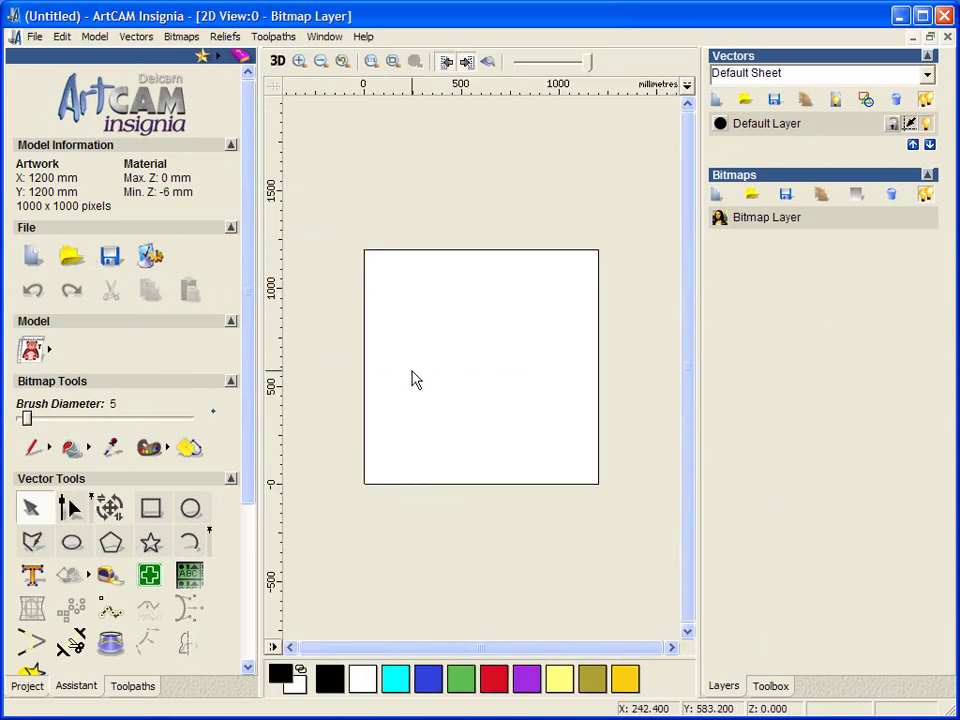
pyautogui.click(745, 100)
pyautogui.click(275, 343)
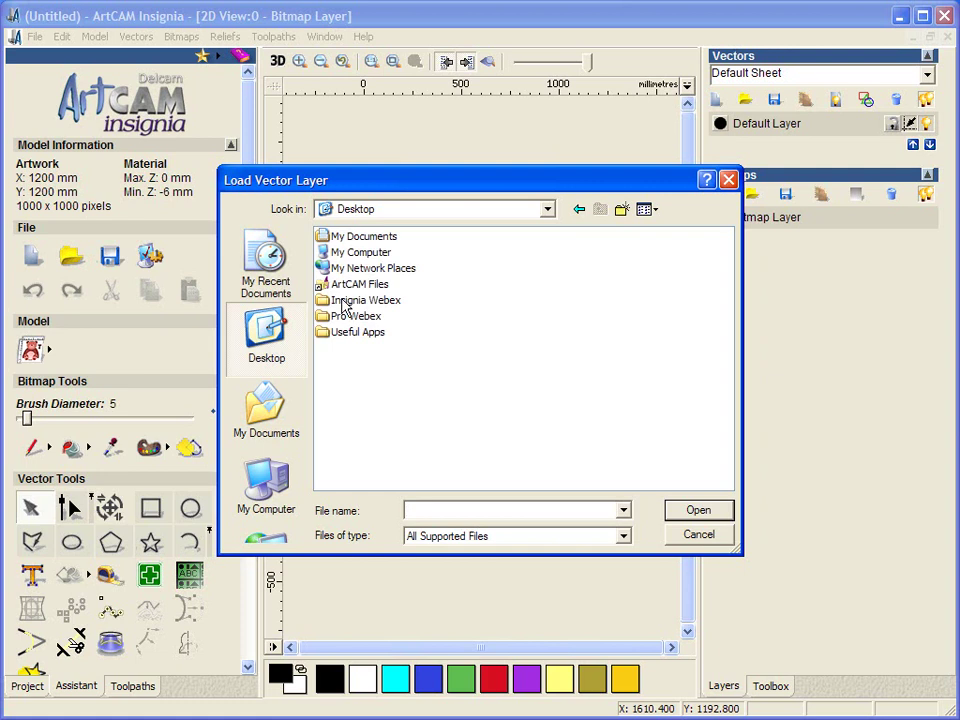
pyautogui.doubleClick(345, 302)
pyautogui.click(345, 268)
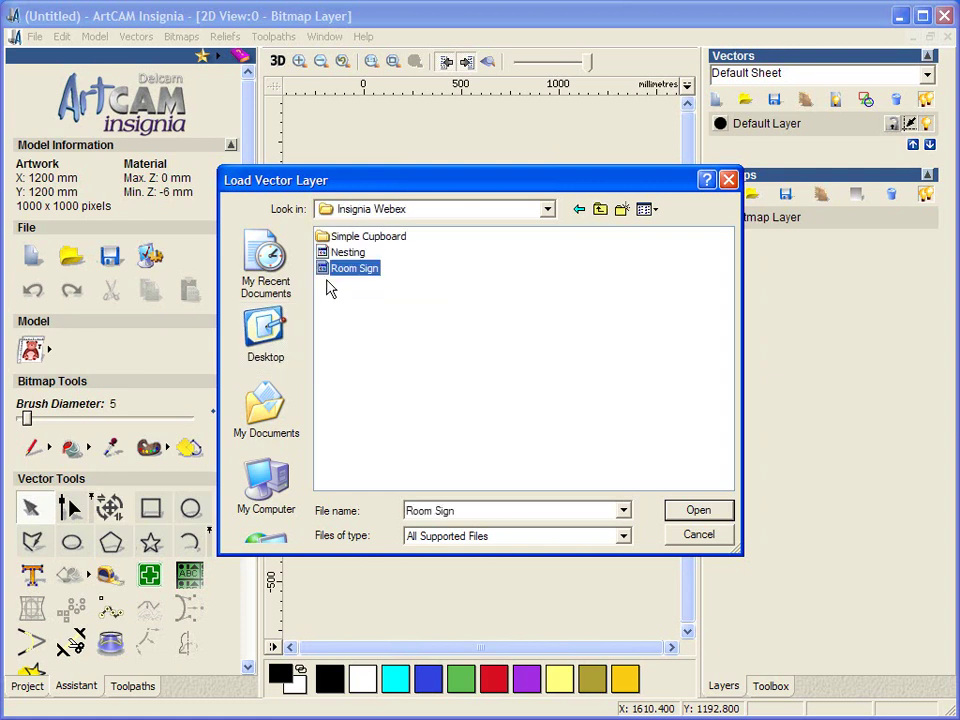
pyautogui.click(704, 514)
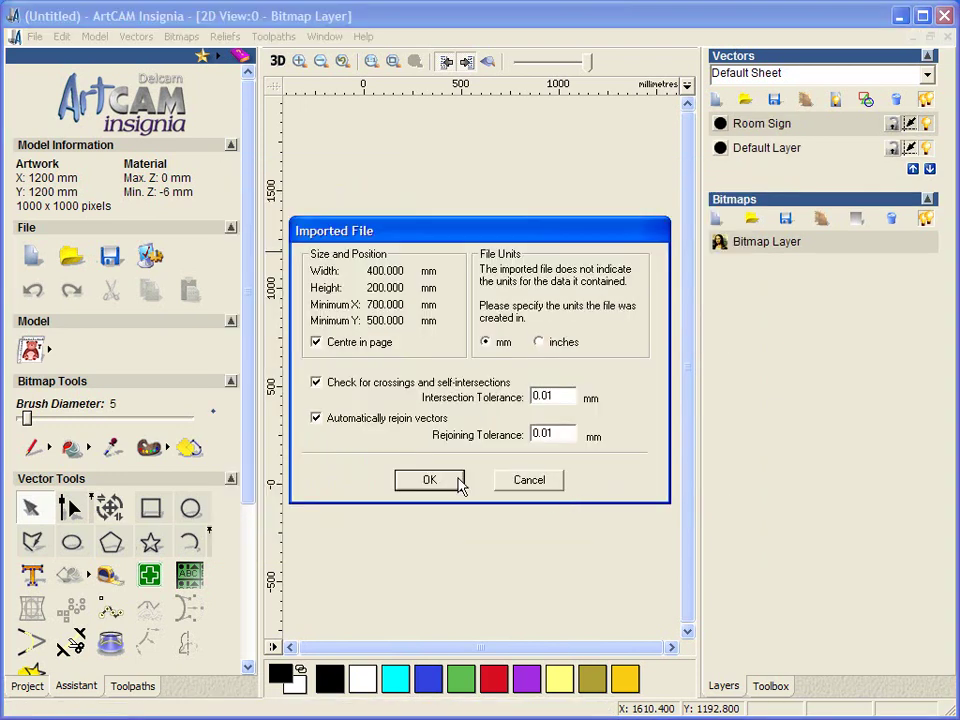
pyautogui.click(459, 486)
# Zoom into the sign, marquee-select only the Harrington Suite lettering and delete it.
pyautogui.scroll(2, 466, 425)
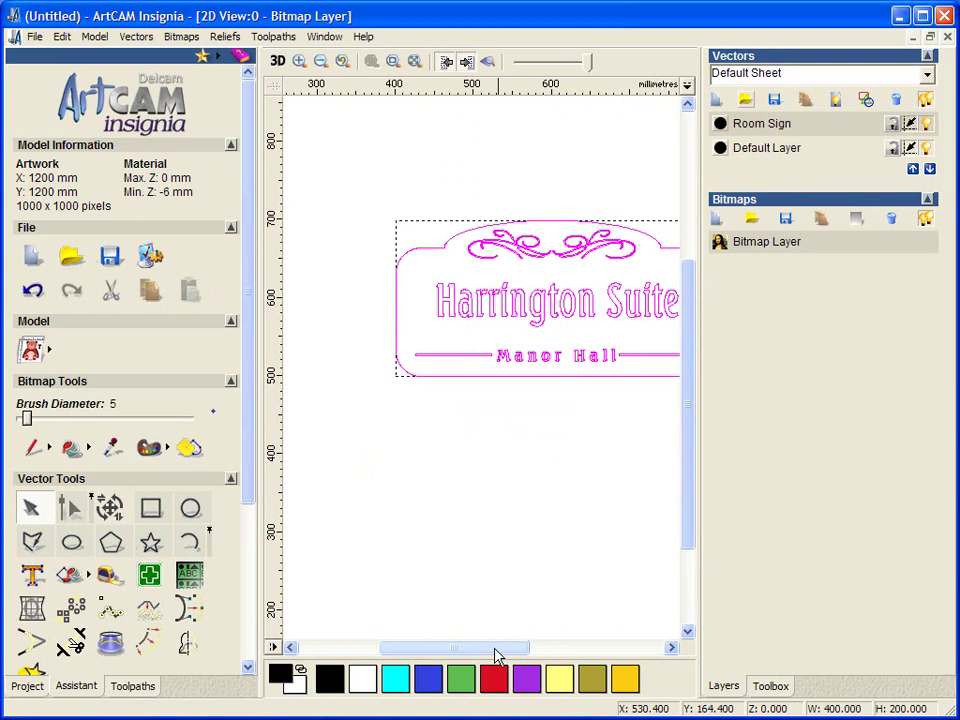
pyautogui.moveTo(497, 654); pyautogui.dragTo(525, 654)
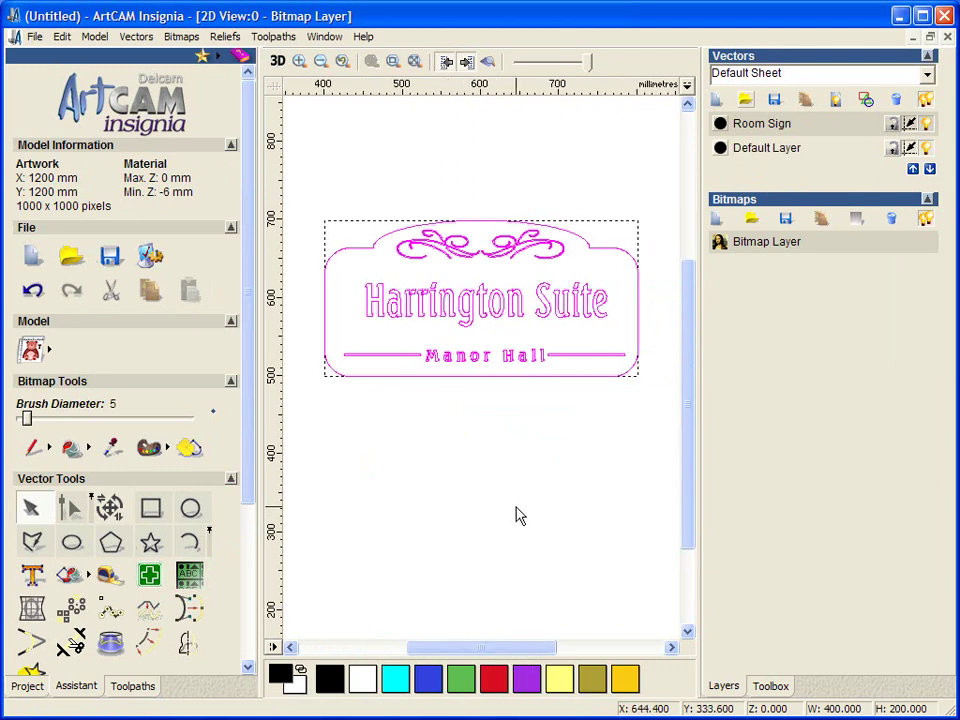
pyautogui.scroll(2, 600, 376)
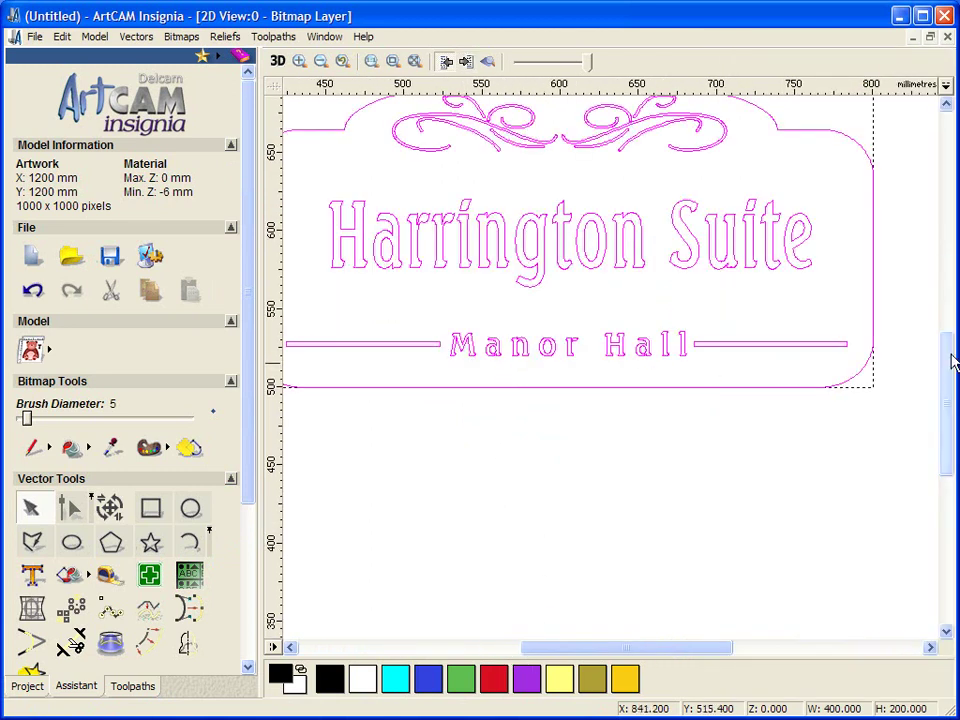
pyautogui.moveTo(953, 358); pyautogui.dragTo(953, 326)
pyautogui.moveTo(673, 647); pyautogui.dragTo(649, 648)
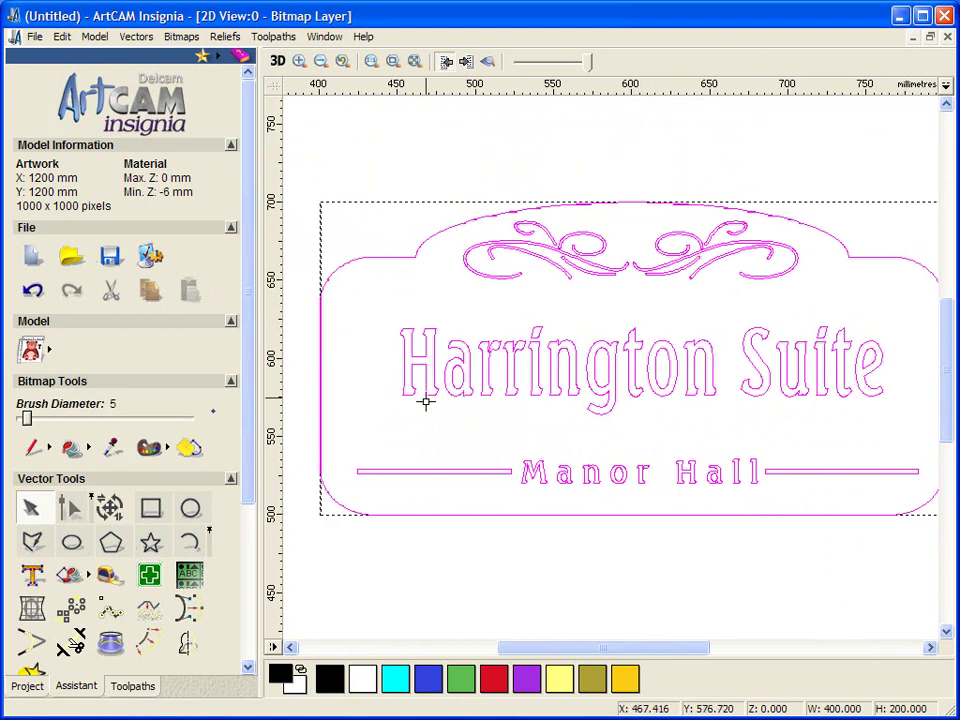
pyautogui.click(386, 180)
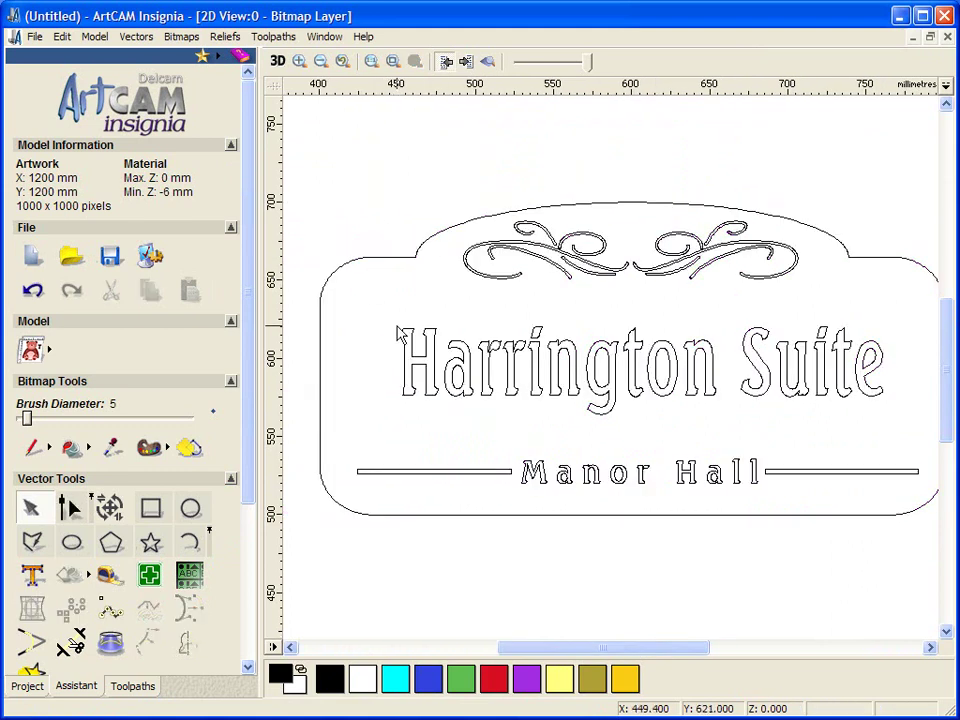
pyautogui.moveTo(383, 313); pyautogui.dragTo(868, 438)
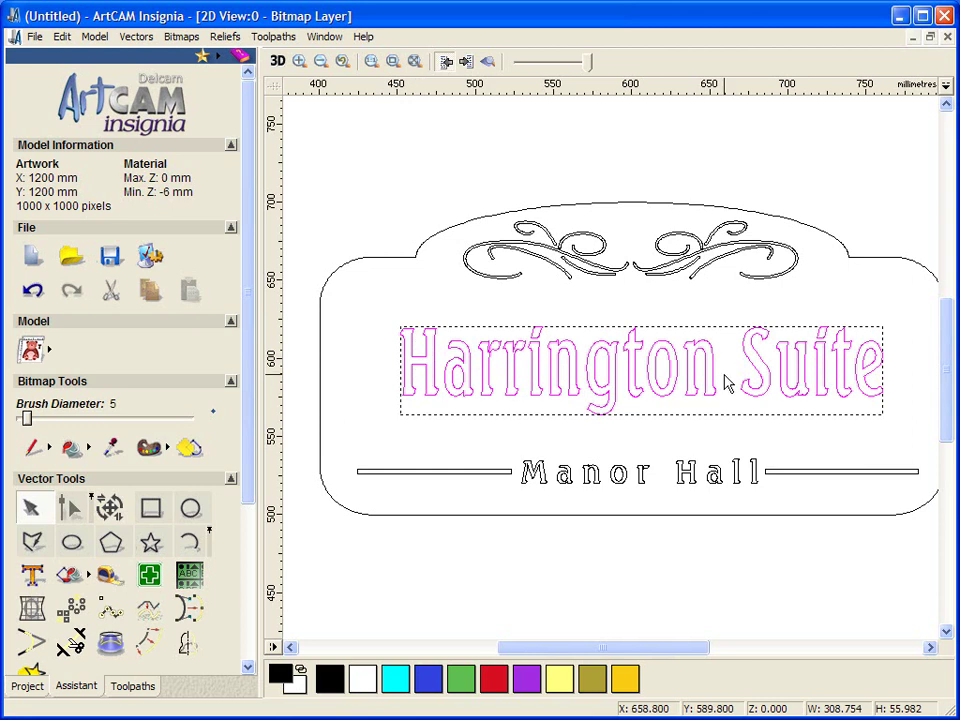
pyautogui.scroll(-3, 700, 385)
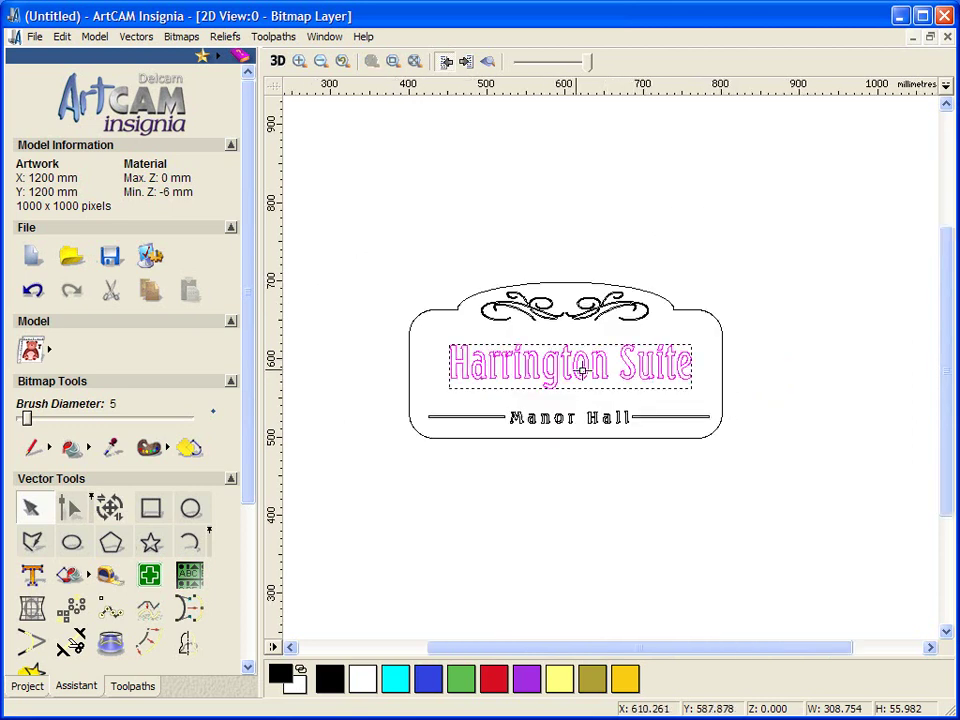
pyautogui.scroll(-1, 549, 362)
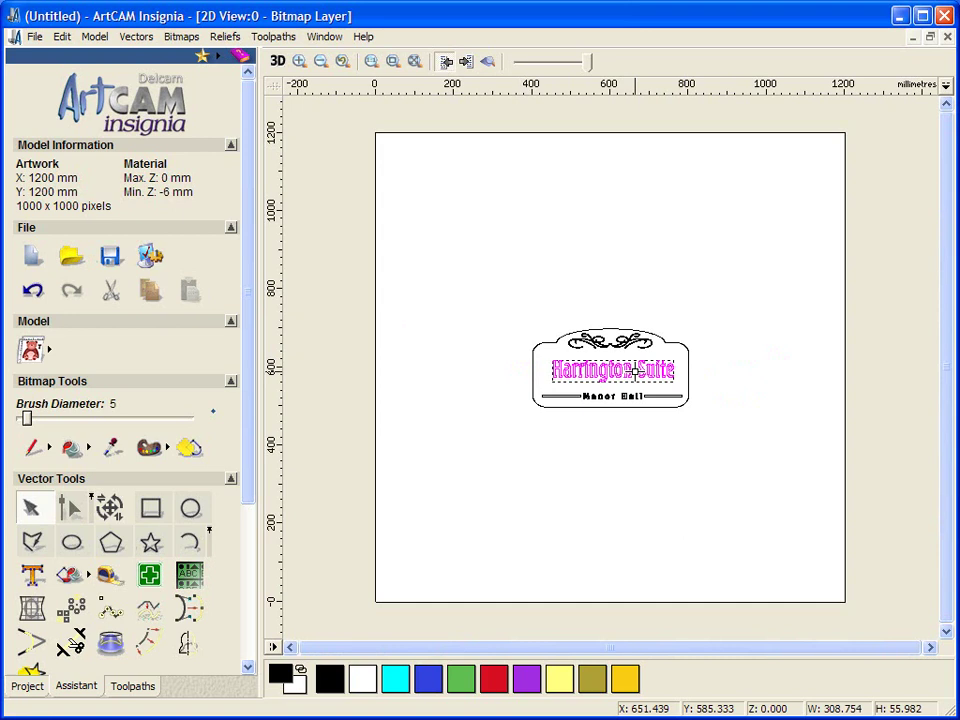
pyautogui.press('Delete')
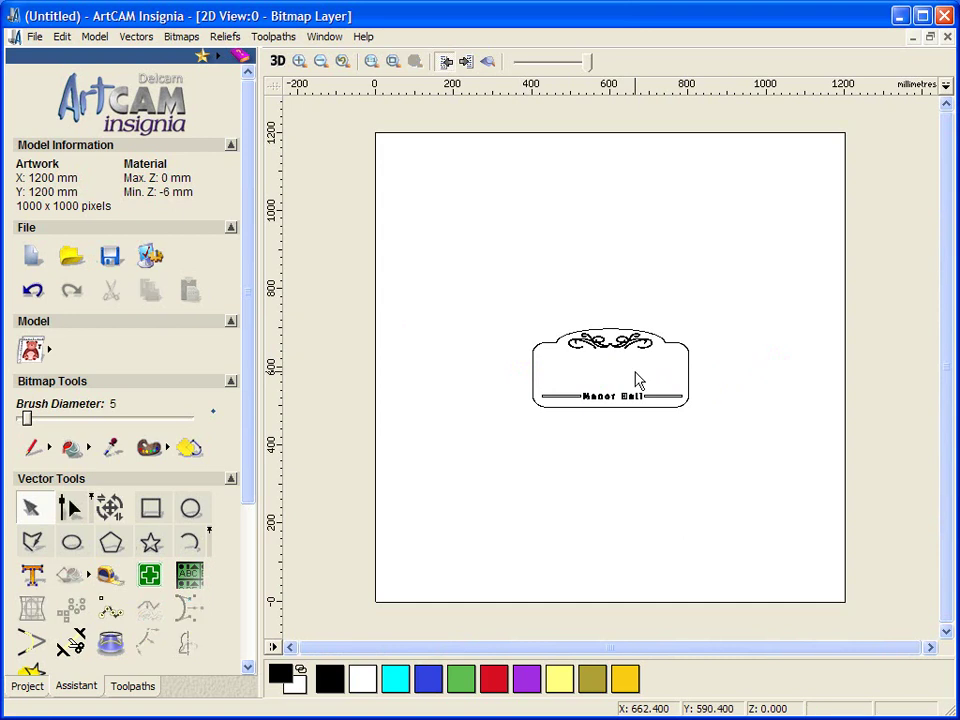
pyautogui.scroll(1, 635, 381)
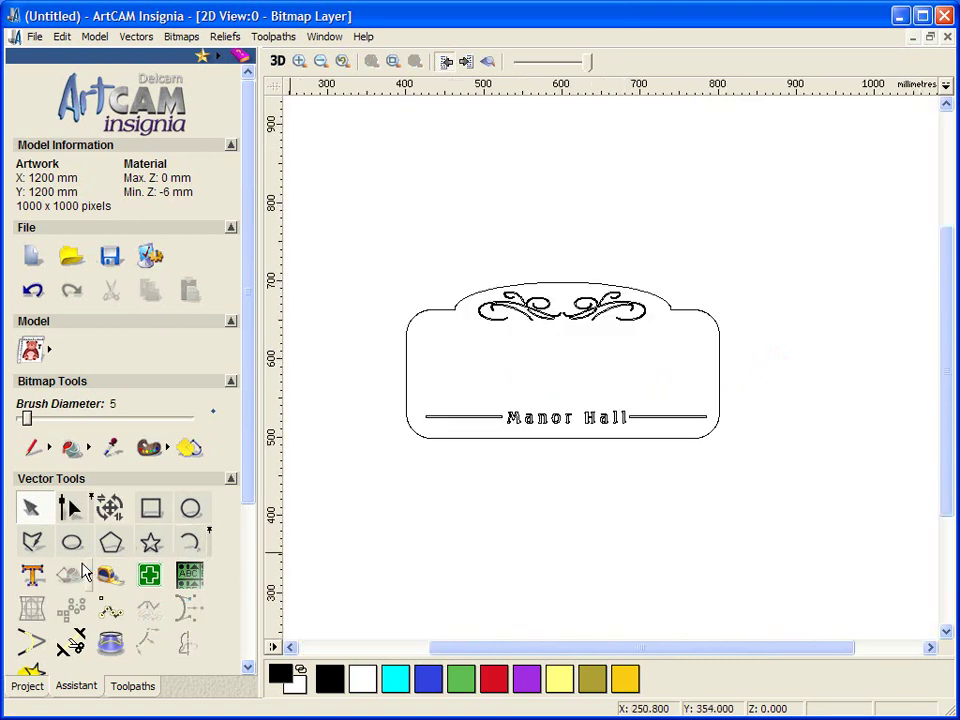
# Start a centre-aligned, box-constrained text block in the sign's middle, sized in mm.
pyautogui.click(36, 584)
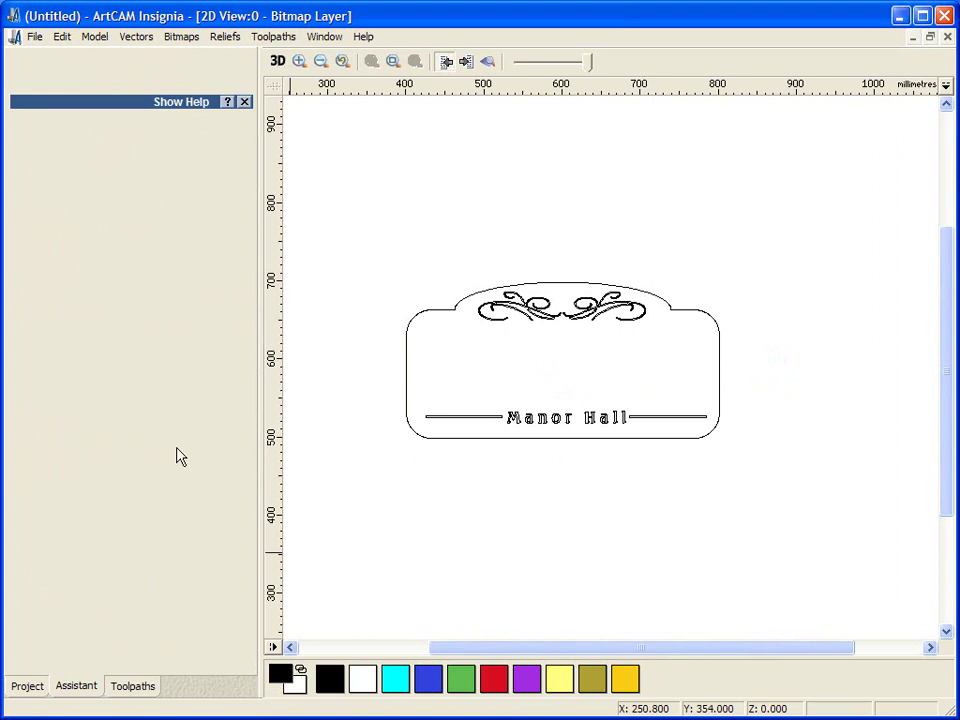
pyautogui.moveTo(249, 317); pyautogui.dragTo(251, 418)
pyautogui.click(215, 555)
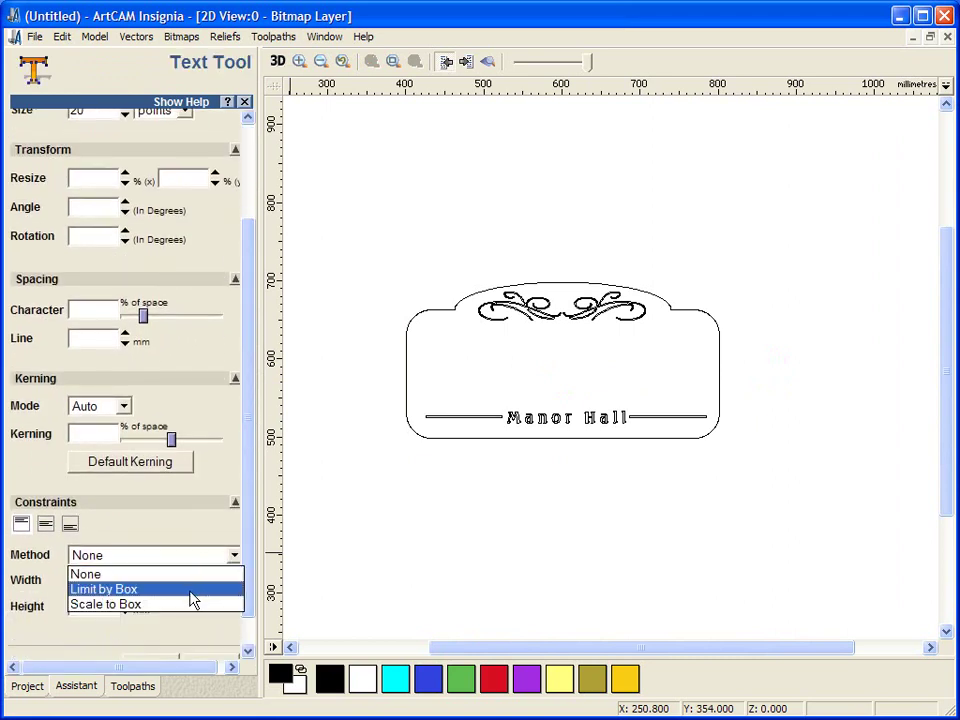
pyautogui.click(193, 598)
pyautogui.moveTo(249, 533); pyautogui.dragTo(263, 430)
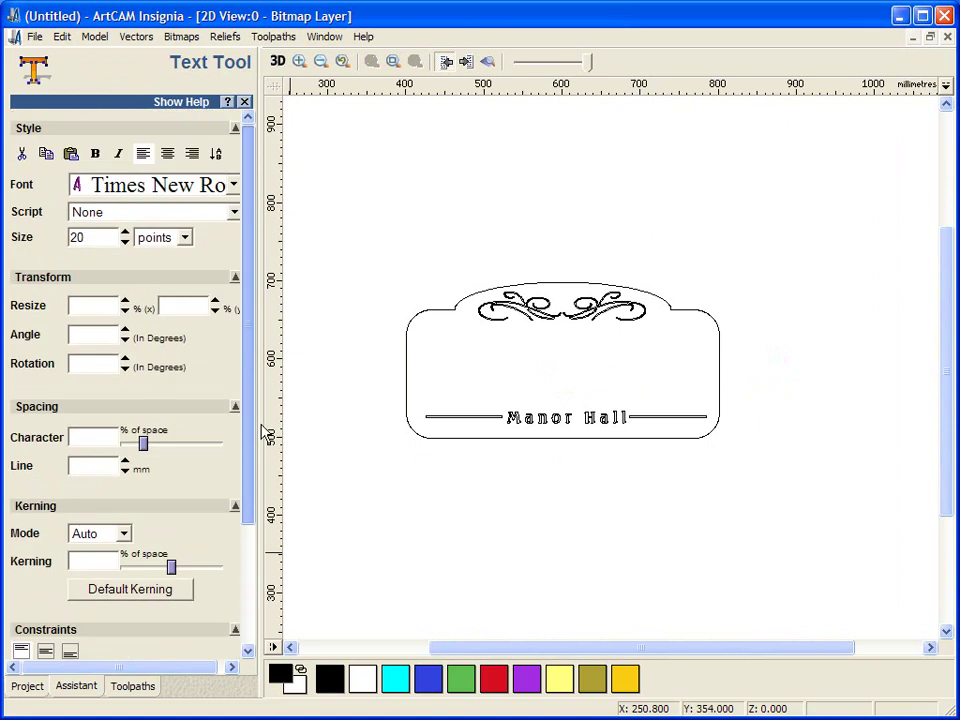
pyautogui.click(167, 153)
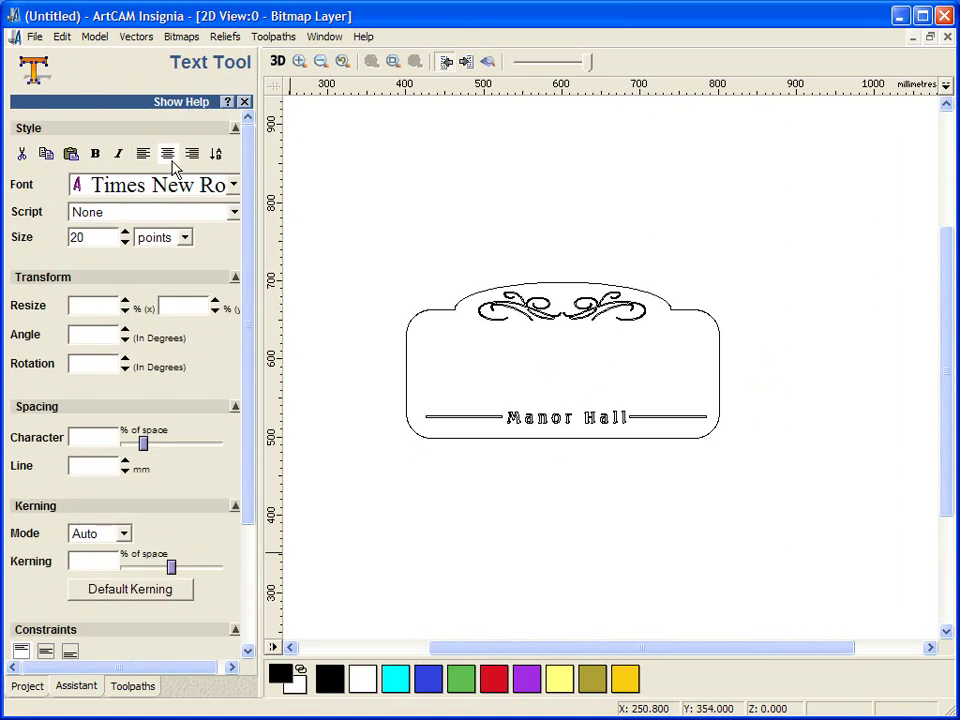
pyautogui.click(436, 360)
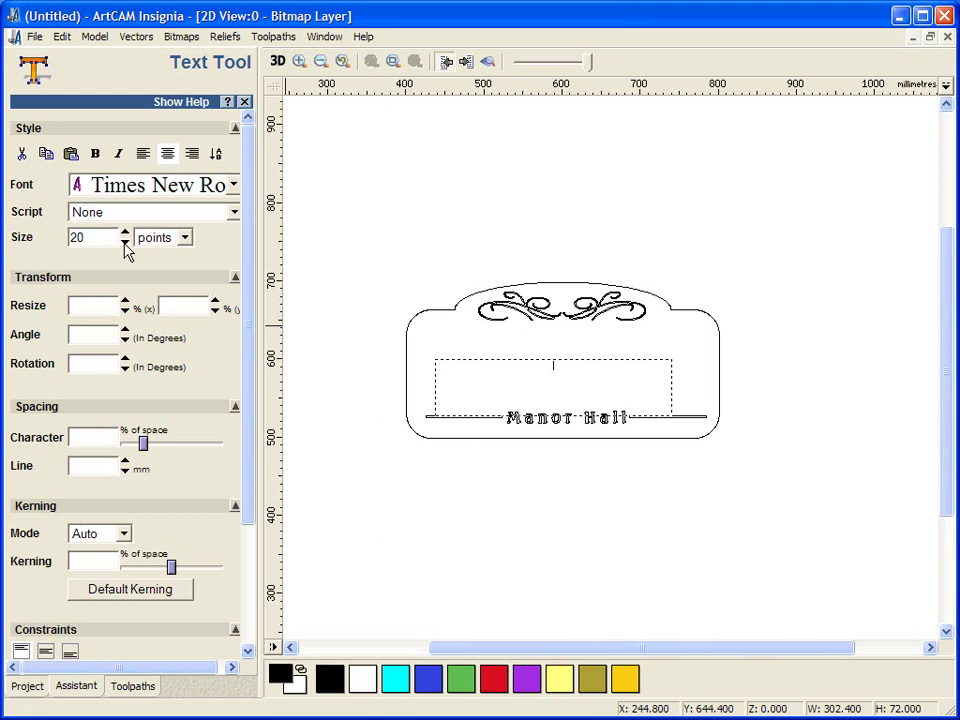
pyautogui.click(158, 237)
pyautogui.click(115, 268)
# Type the placeholder text {{Room Number}}, correcting the typos.
pyautogui.write('W')
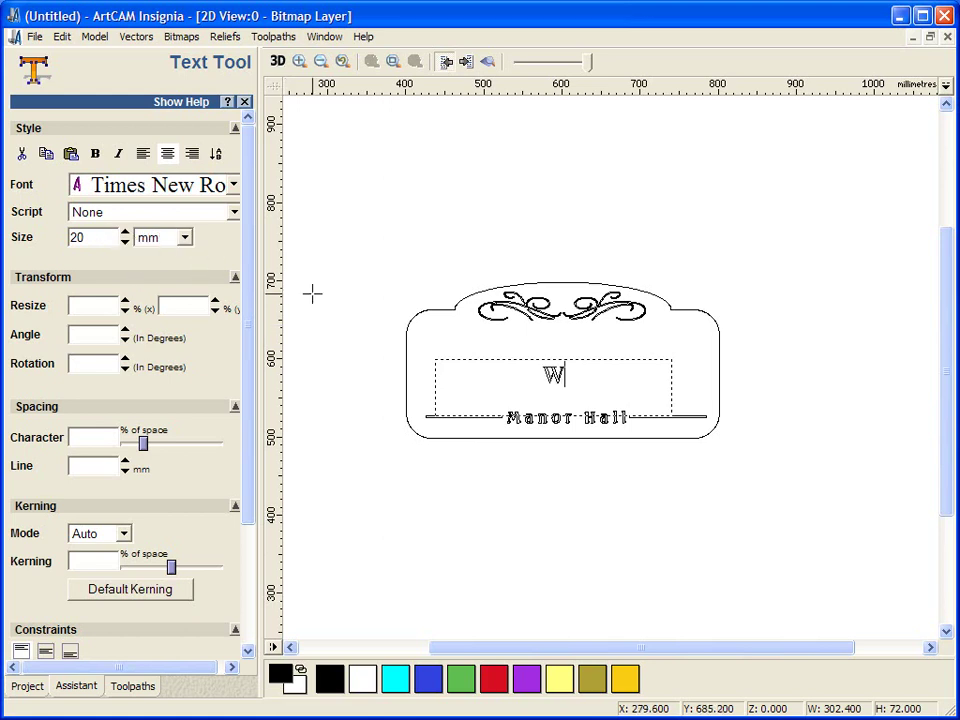
pyautogui.press('BackSpace')
pyautogui.write('{{rOO')
pyautogui.press('BackSpace')
pyautogui.press('BackSpace')
pyautogui.press('BackSpace')
pyautogui.write('Room ')
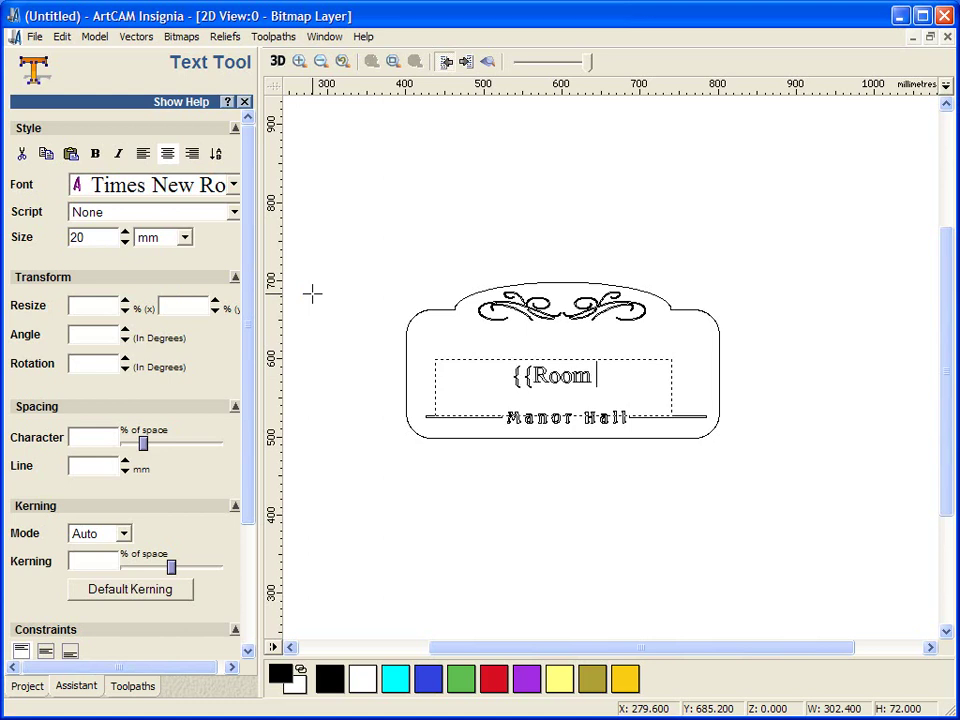
pyautogui.write('Number')
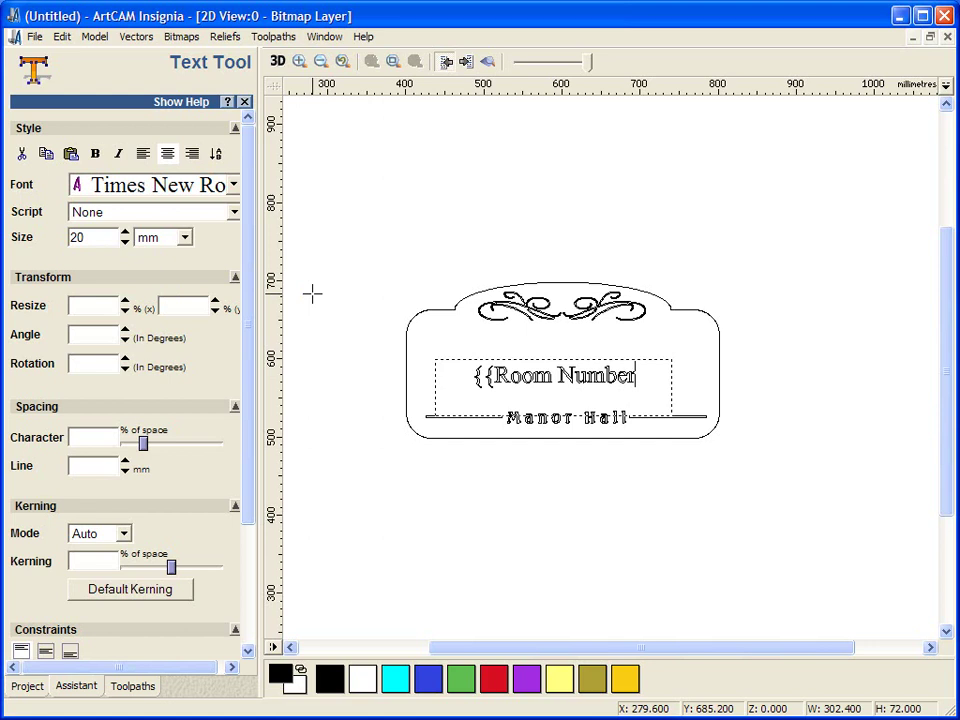
pyautogui.write('}}')
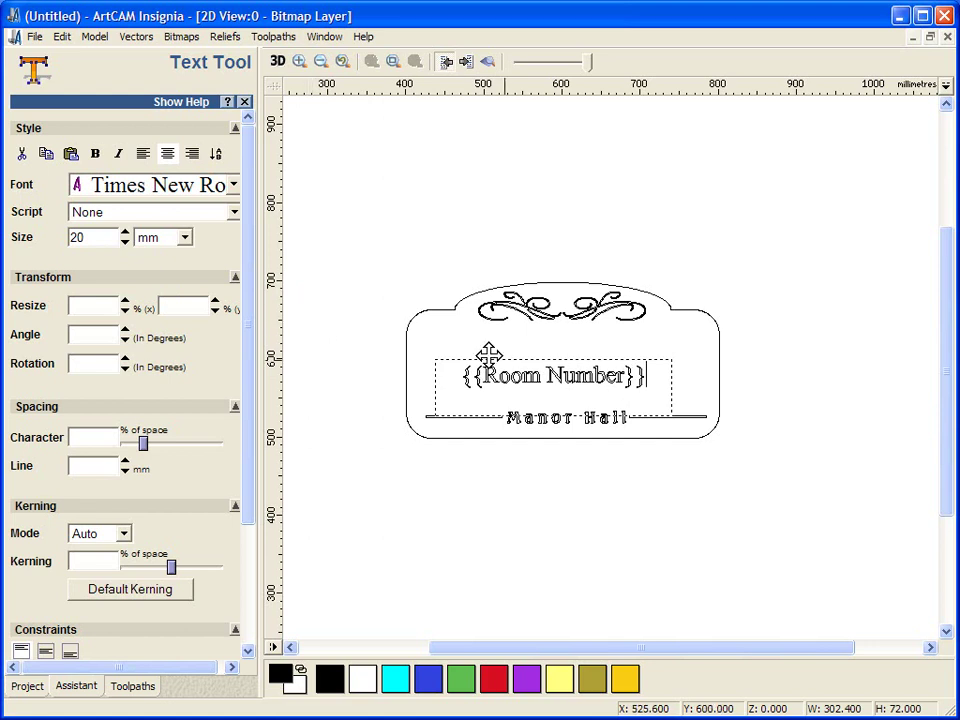
# Select all the placeholder text, raise its size from 20 to 25 mm, and finish editing.
pyautogui.moveTo(645, 376); pyautogui.dragTo(561, 393)
pyautogui.click(456, 393)
pyautogui.hotkey('ctrl', 'a')
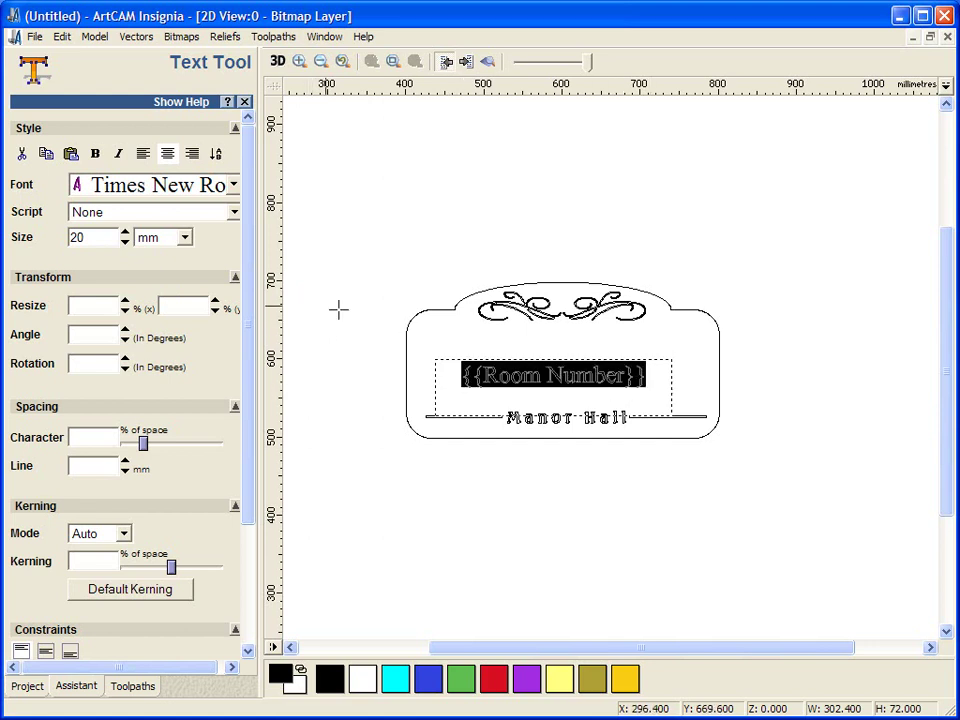
pyautogui.click(125, 232)
pyautogui.click(125, 232)
pyautogui.click(125, 232)
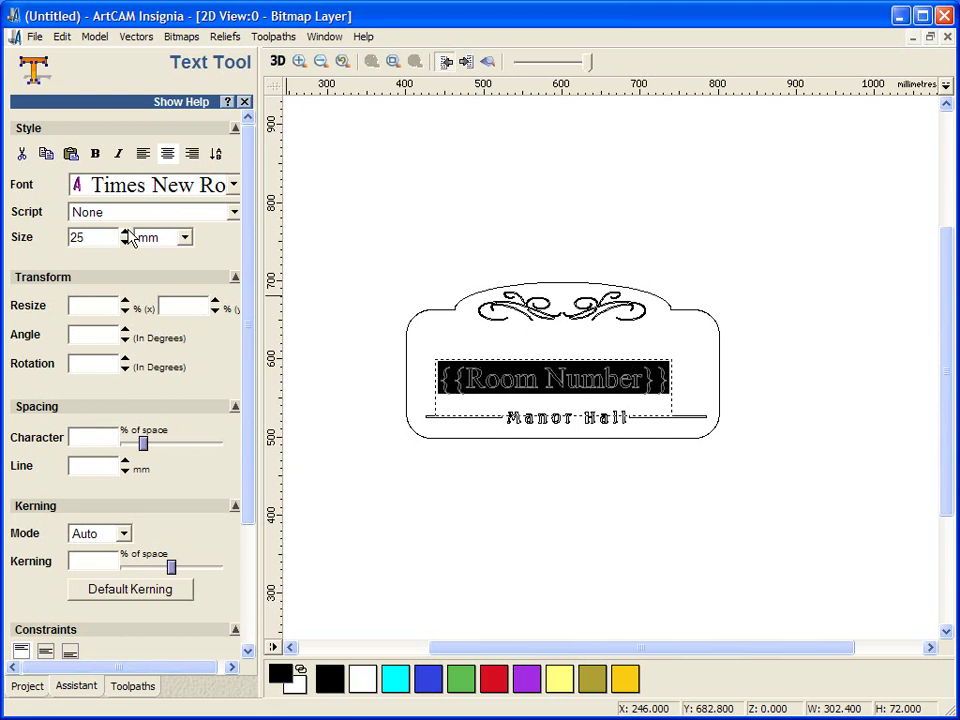
pyautogui.moveTo(252, 407); pyautogui.dragTo(253, 530)
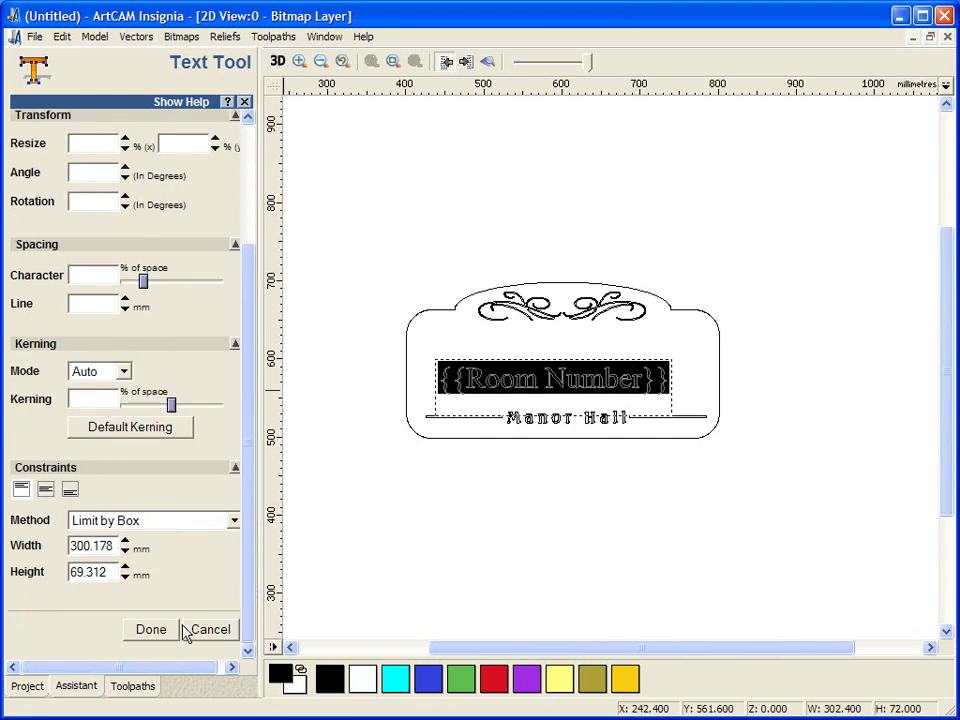
pyautogui.click(165, 628)
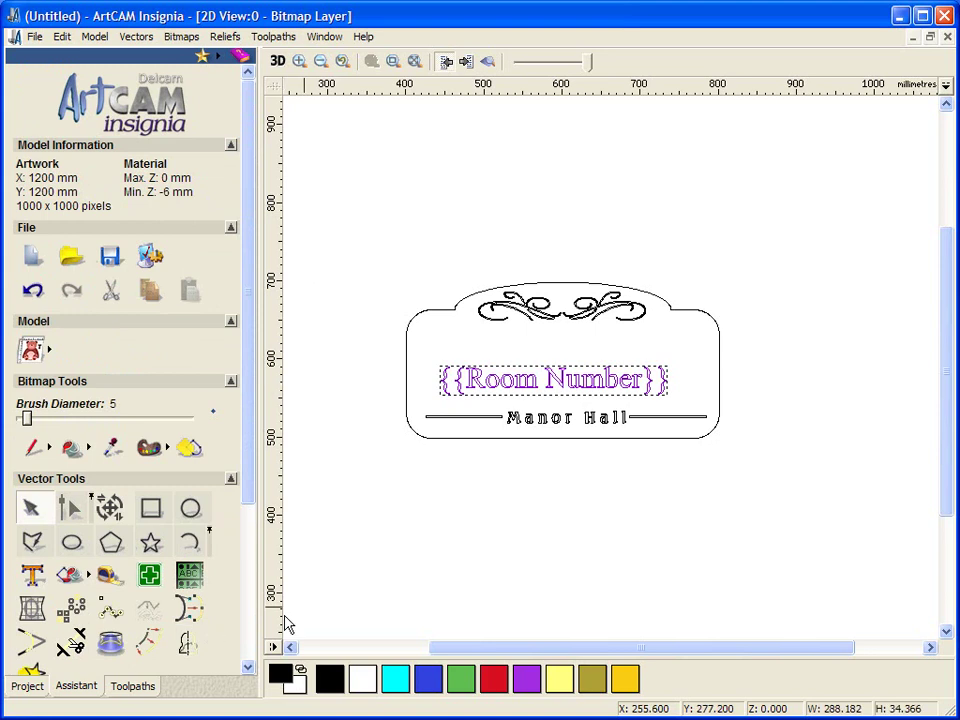
# Centre the {{Room Number}} text on the sign outline using the Align options.
pyautogui.click(410, 388)
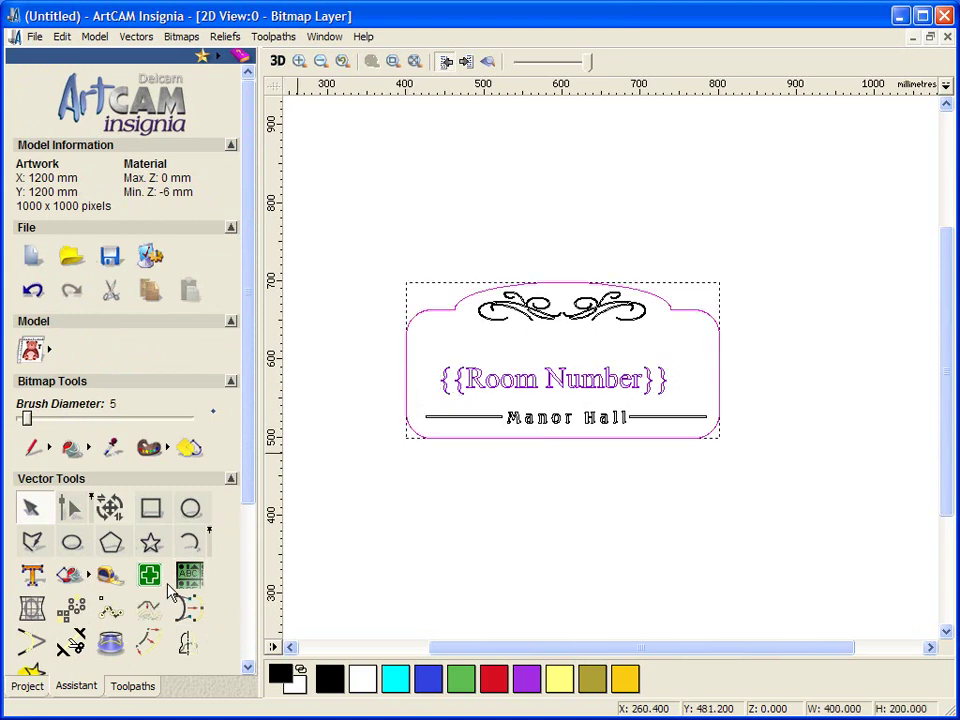
pyautogui.moveTo(246, 465); pyautogui.dragTo(243, 605)
pyautogui.click(48, 518)
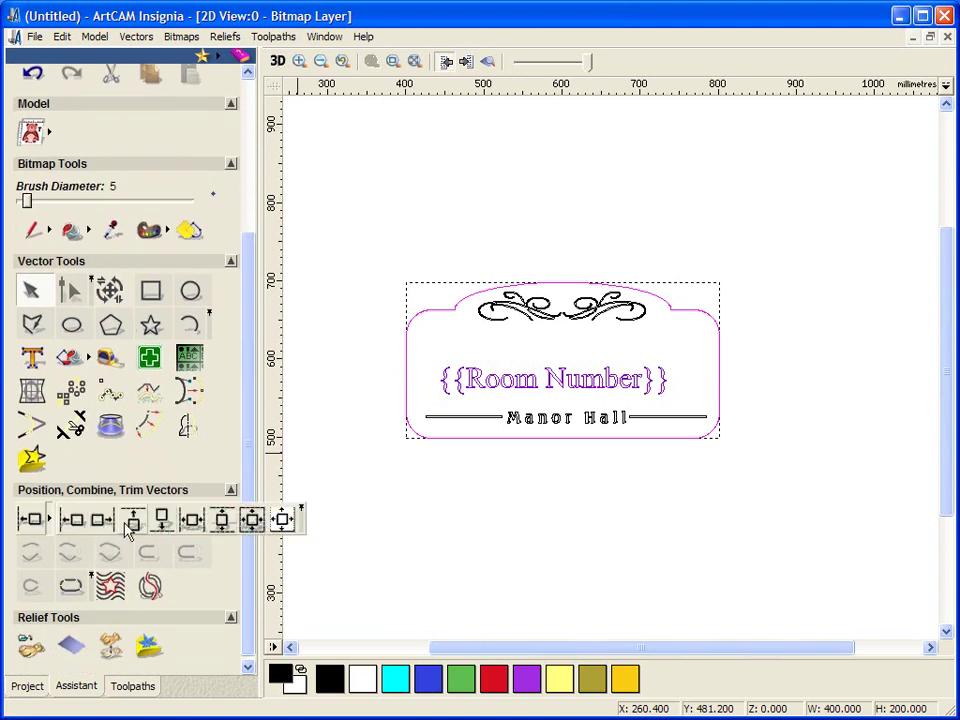
pyautogui.click(252, 518)
pyautogui.click(407, 506)
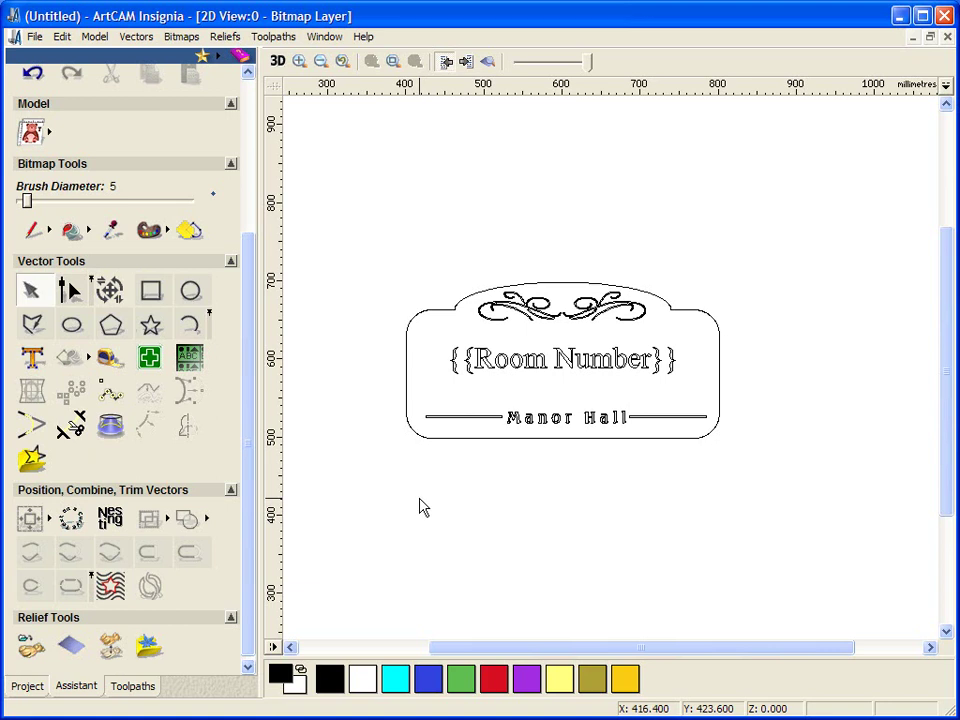
# Zoom to the whole page, box-select the entire sign and open the Multi-Plate Tool.
pyautogui.press('F4')
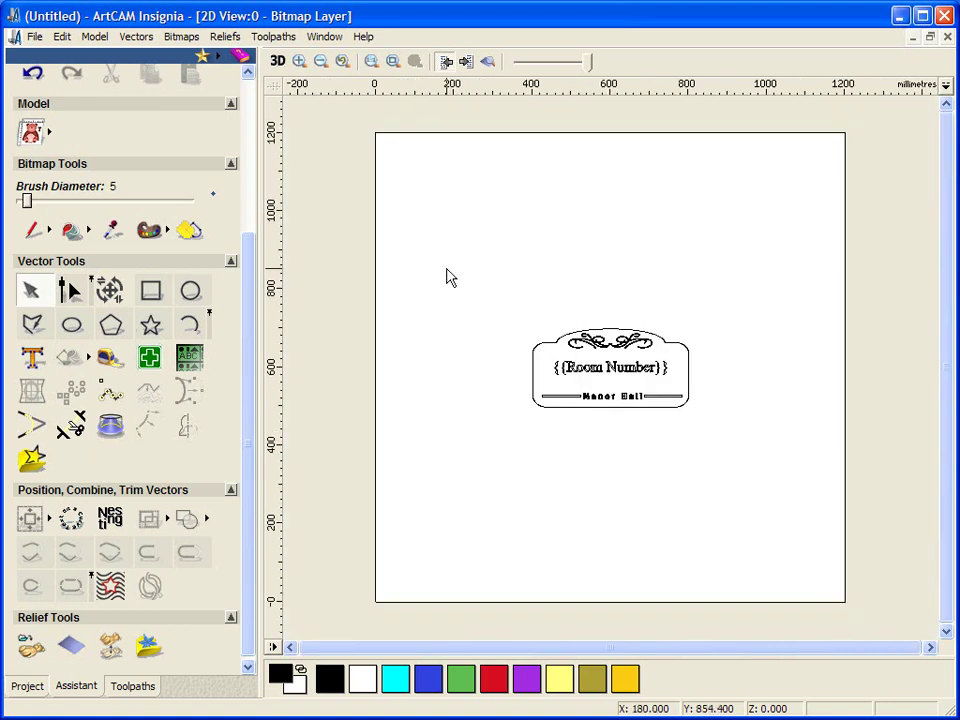
pyautogui.moveTo(447, 275); pyautogui.dragTo(840, 490)
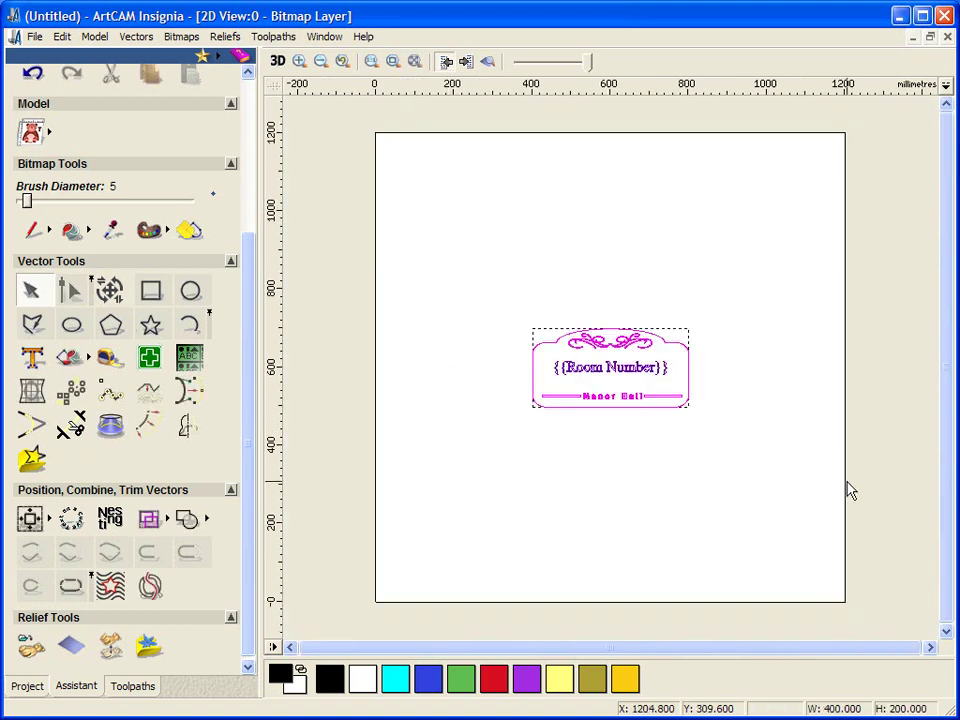
pyautogui.click(193, 366)
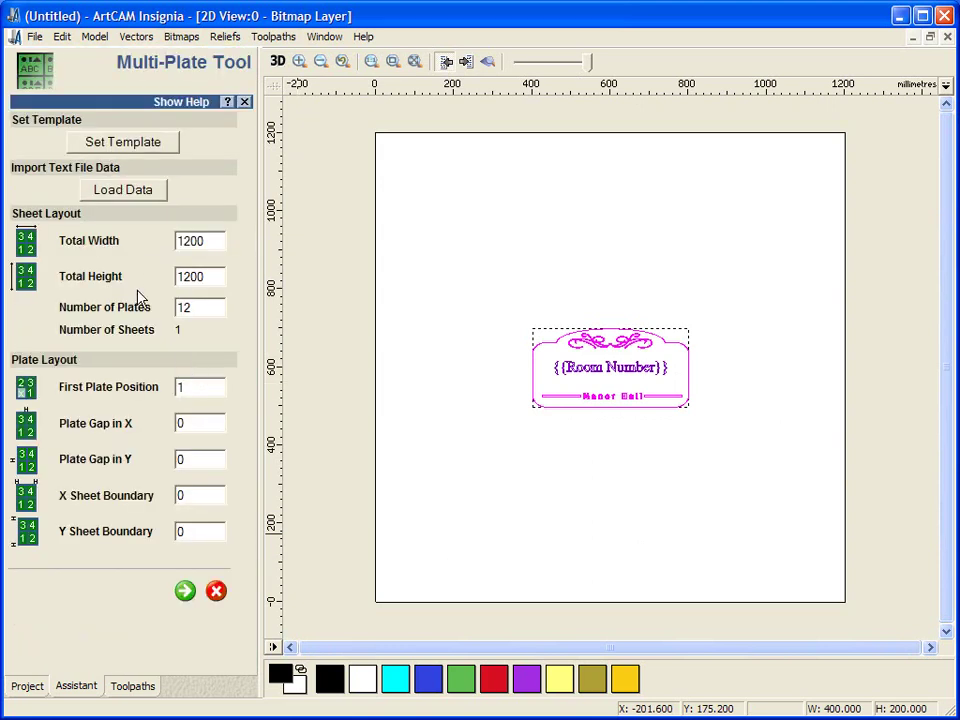
# Make the sign the plate template and load the Room Numbers CSV from Insignia Webex.
pyautogui.click(122, 152)
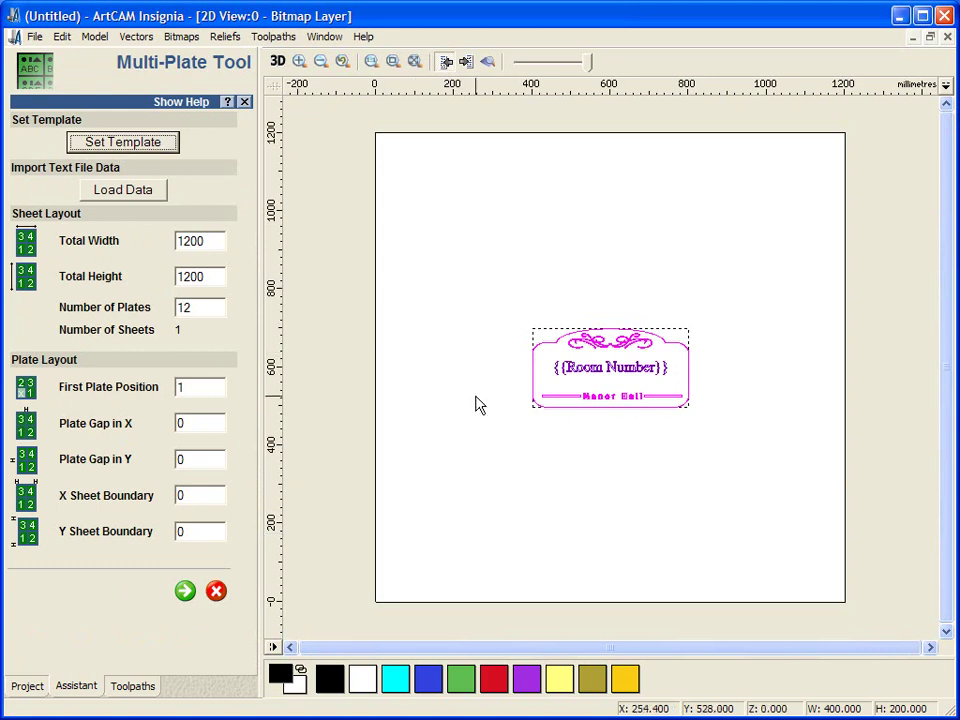
pyautogui.click(141, 195)
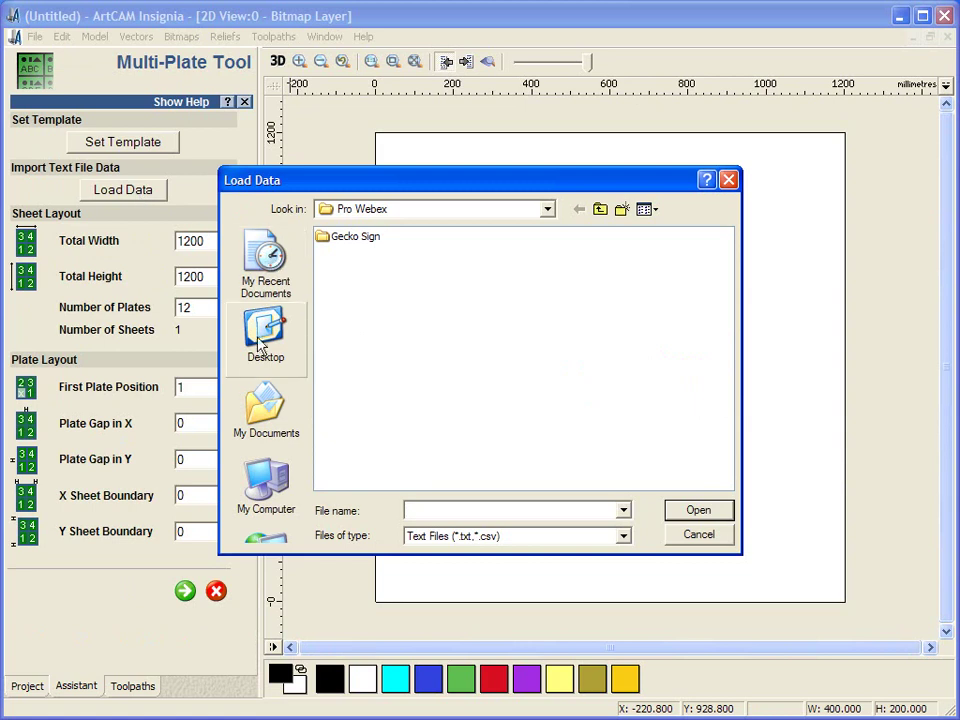
pyautogui.click(268, 345)
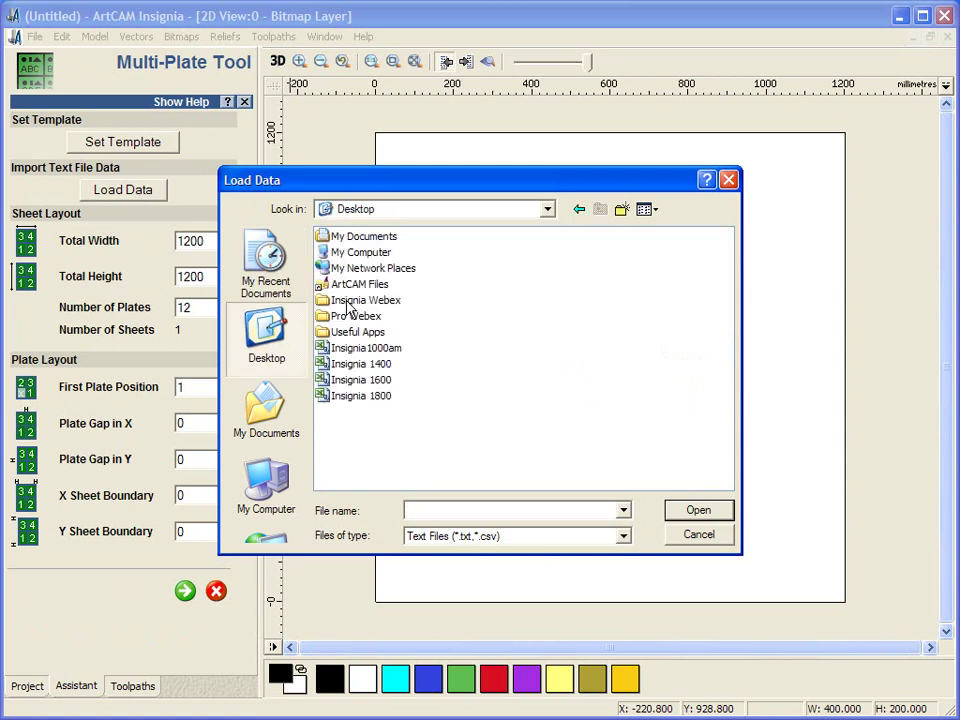
pyautogui.doubleClick(343, 303)
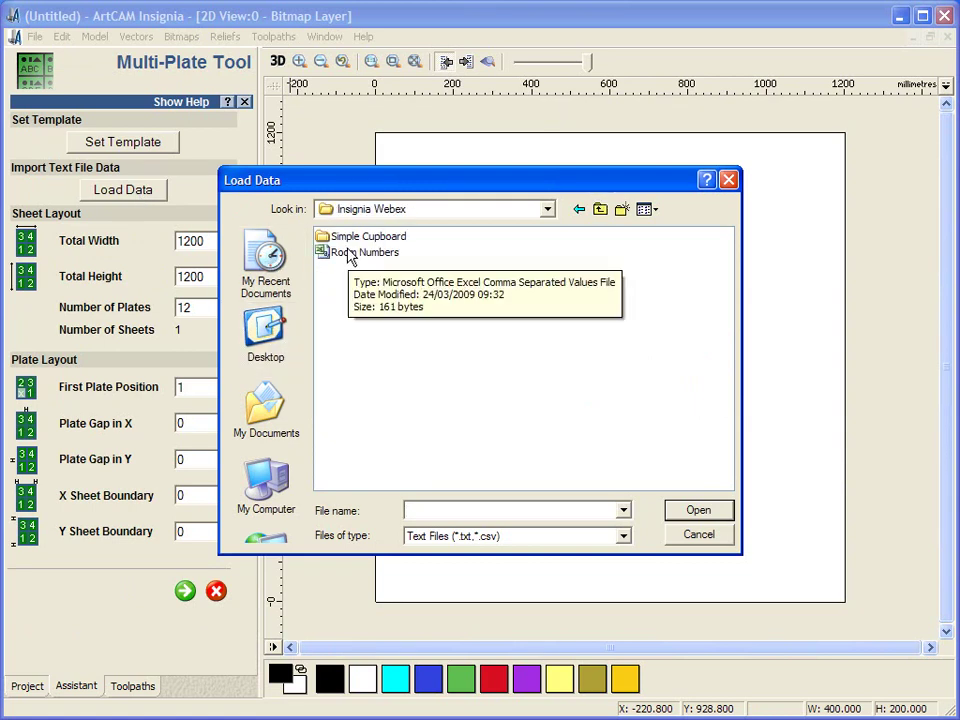
pyautogui.click(345, 254)
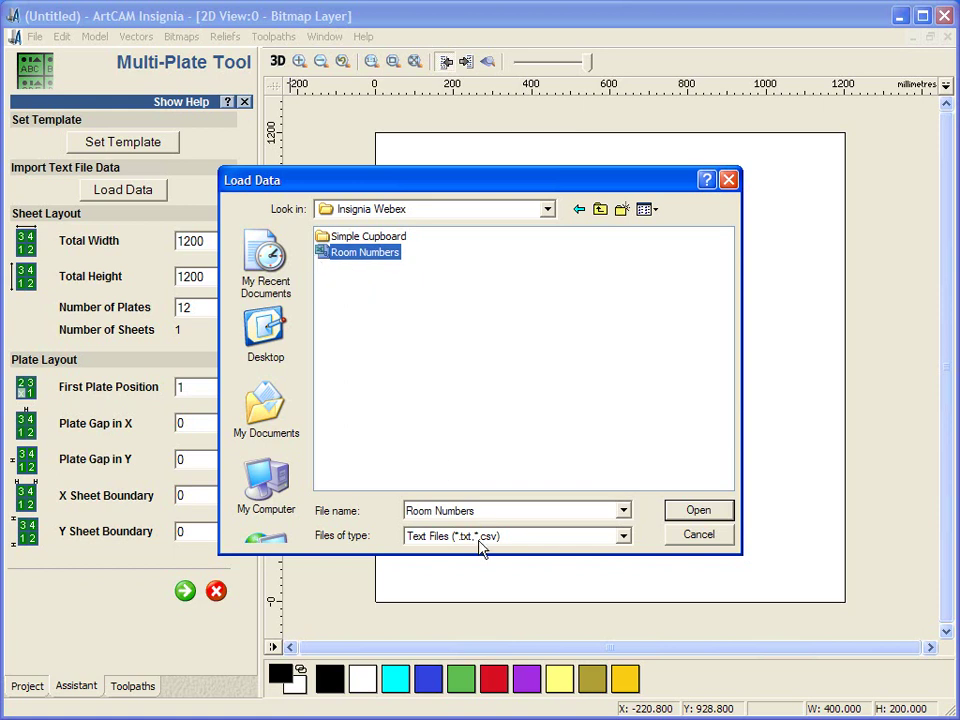
pyautogui.click(684, 512)
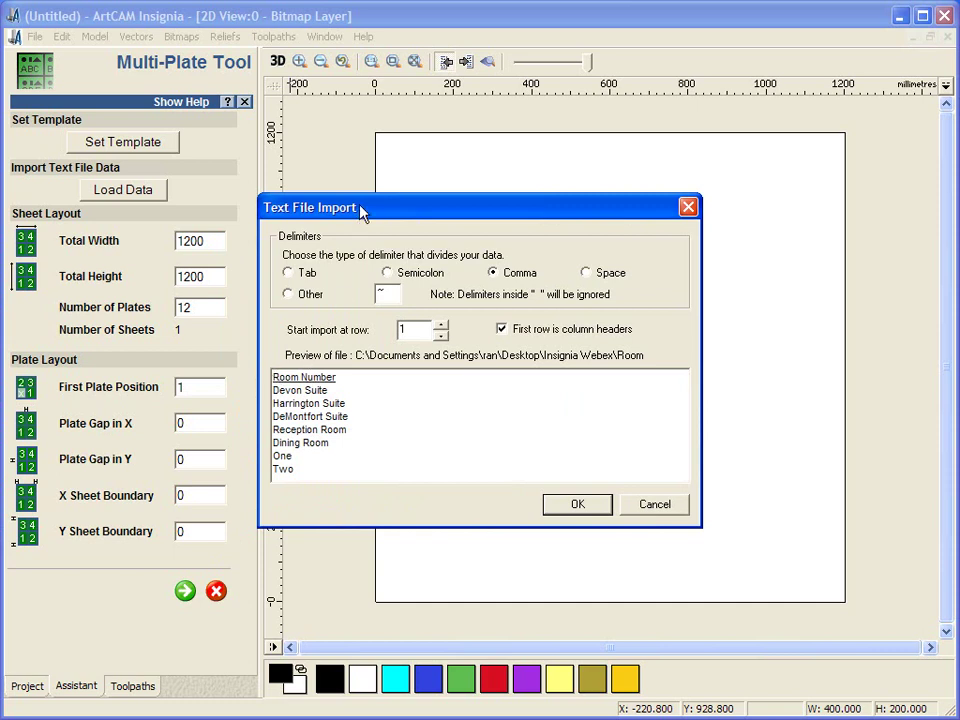
pyautogui.moveTo(362, 209); pyautogui.dragTo(138, 151)
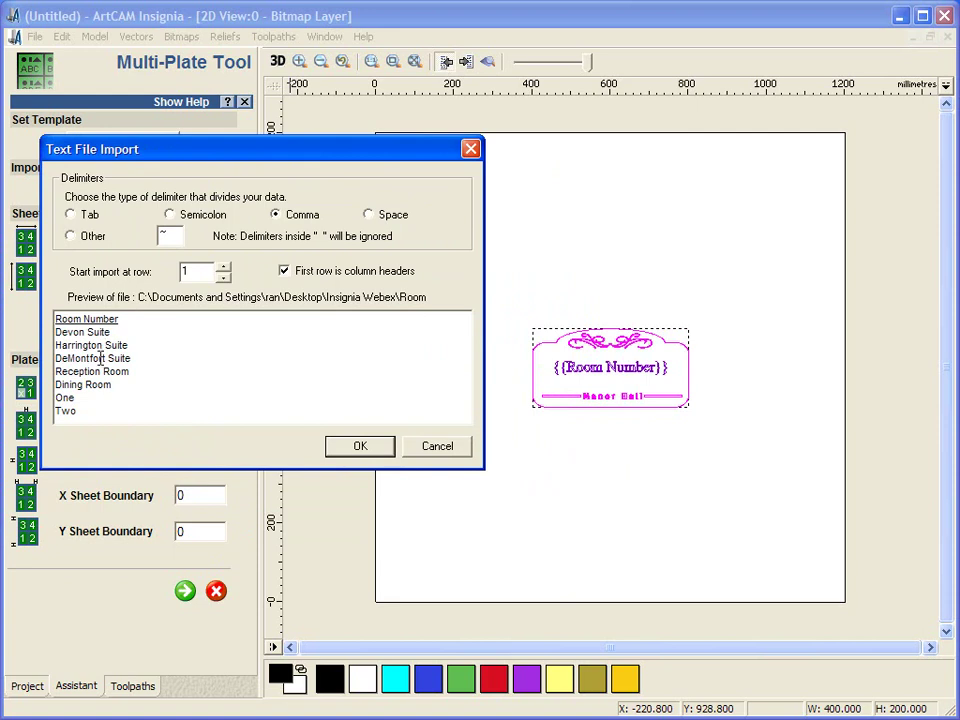
# Accept the text file import and set Plate Gap in X to 15.
pyautogui.click(360, 446)
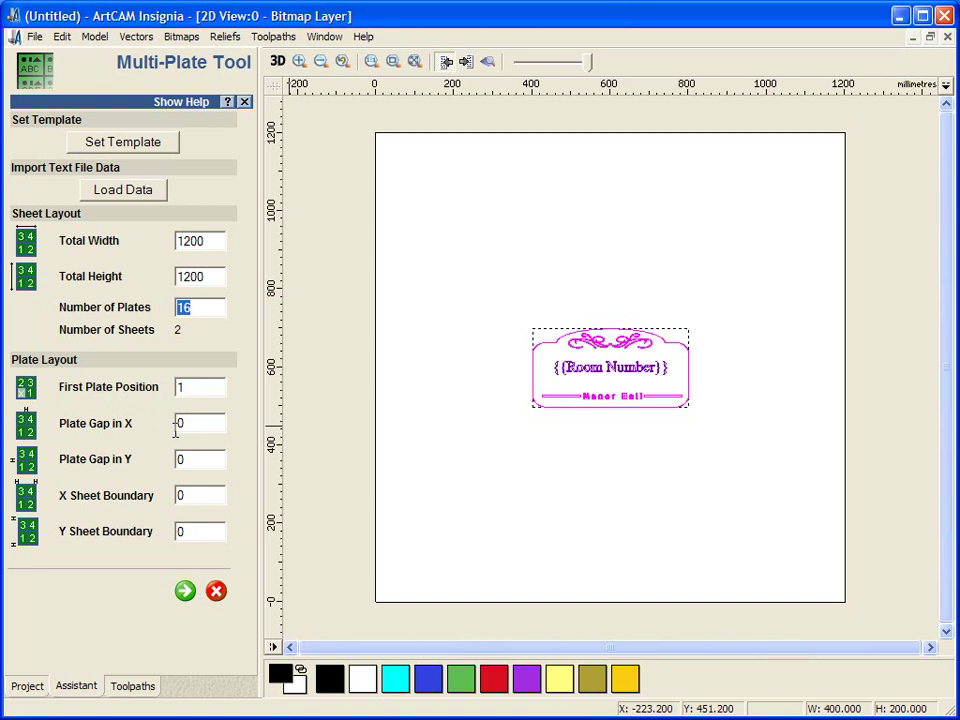
pyautogui.moveTo(194, 423); pyautogui.dragTo(174, 423)
pyautogui.write('15')
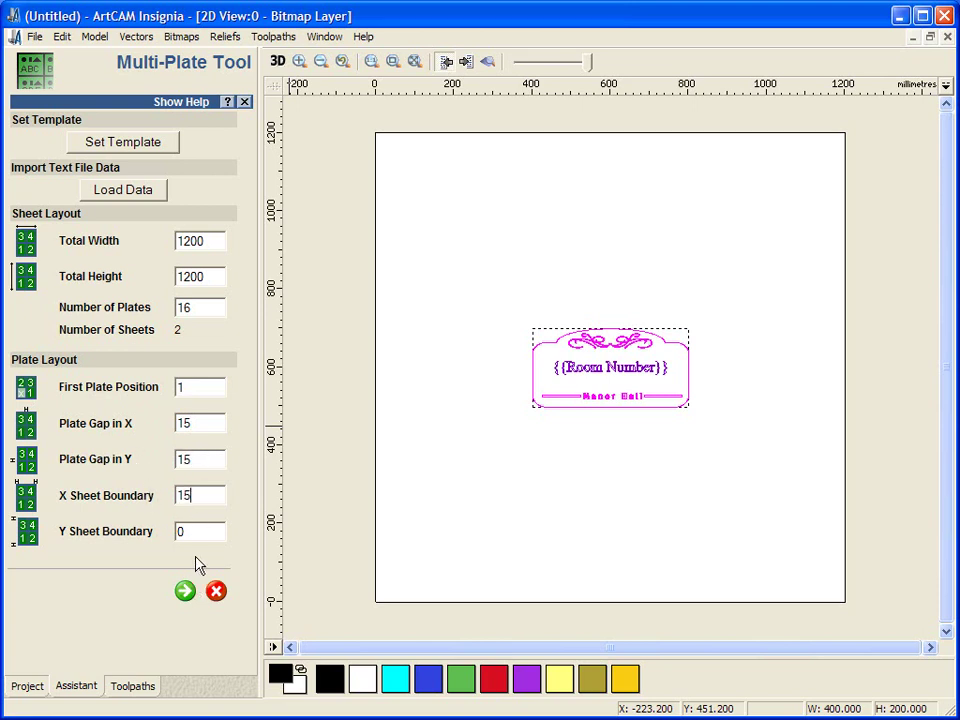
# Map the Room Number variable to the Room Number column and preview plates 1, 6 and 4.
pyautogui.click(185, 591)
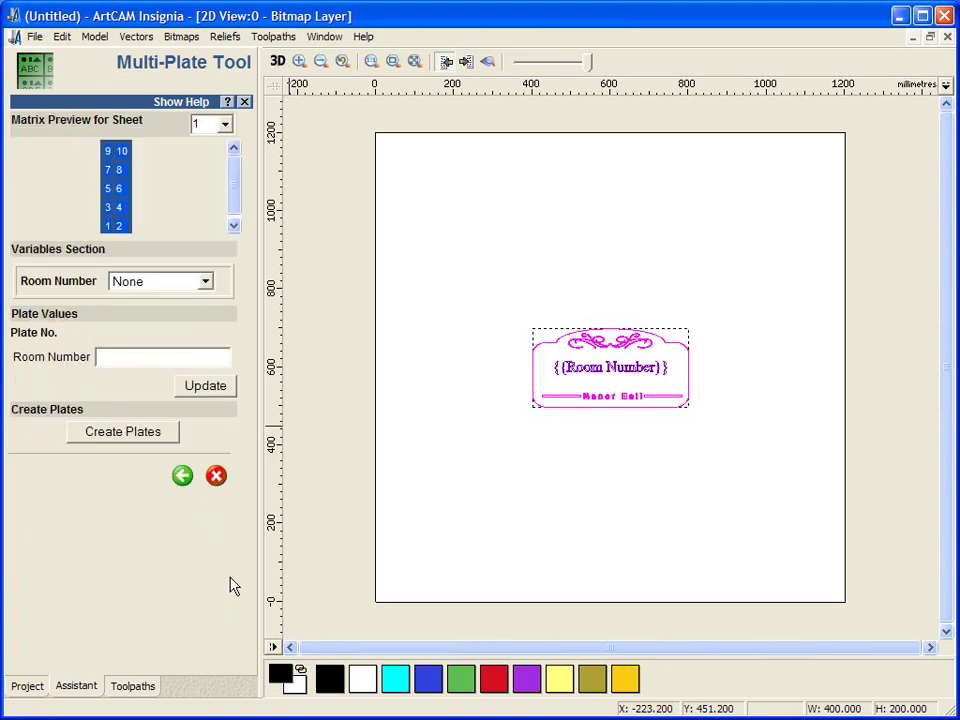
pyautogui.click(160, 281)
pyautogui.click(152, 331)
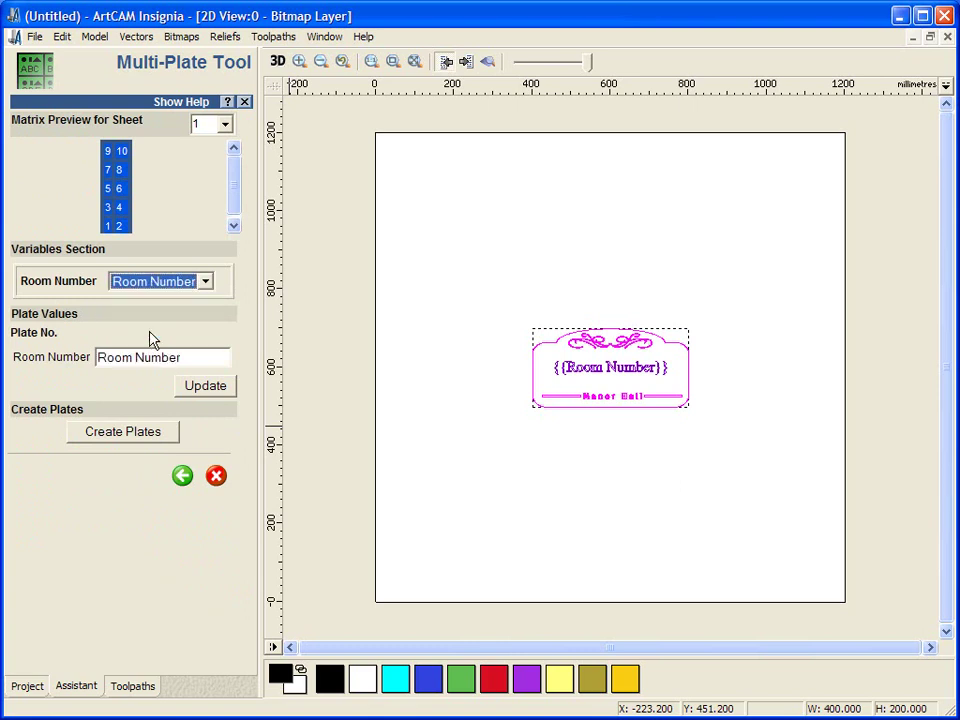
pyautogui.click(108, 226)
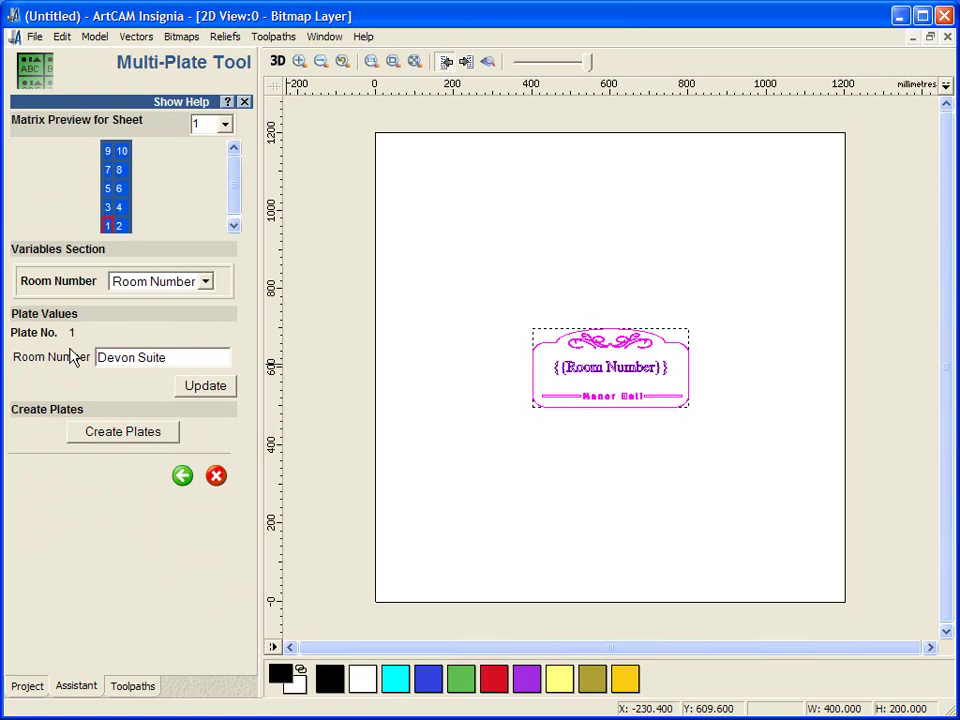
pyautogui.click(119, 190)
pyautogui.click(119, 209)
# Generate the plate sheets from the room data and close the Multi-Plate Tool.
pyautogui.click(150, 435)
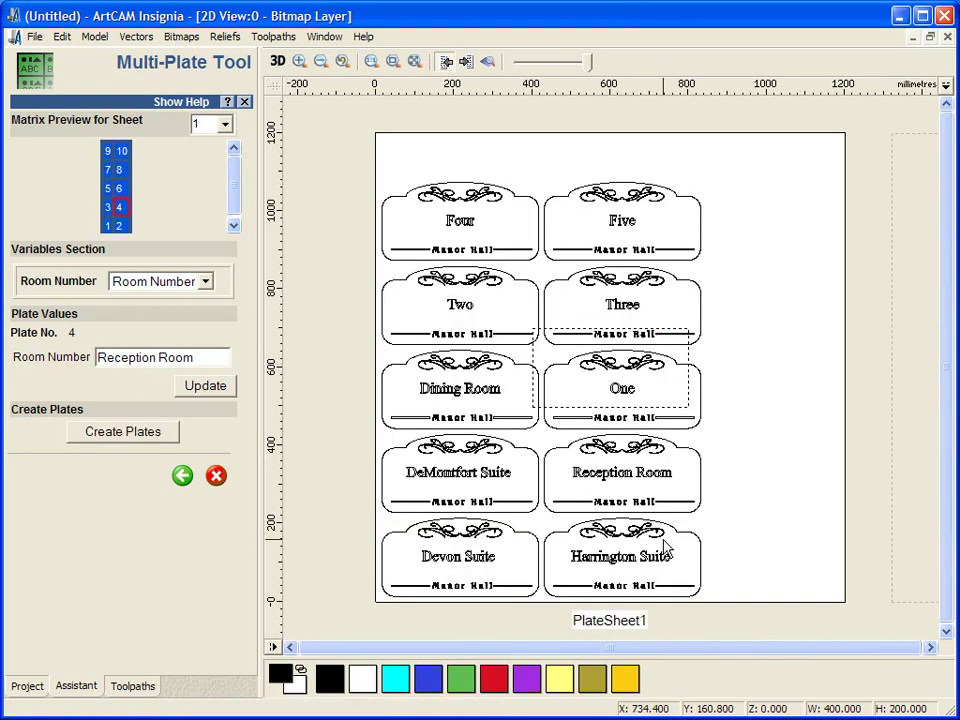
pyautogui.scroll(-2, 650, 530)
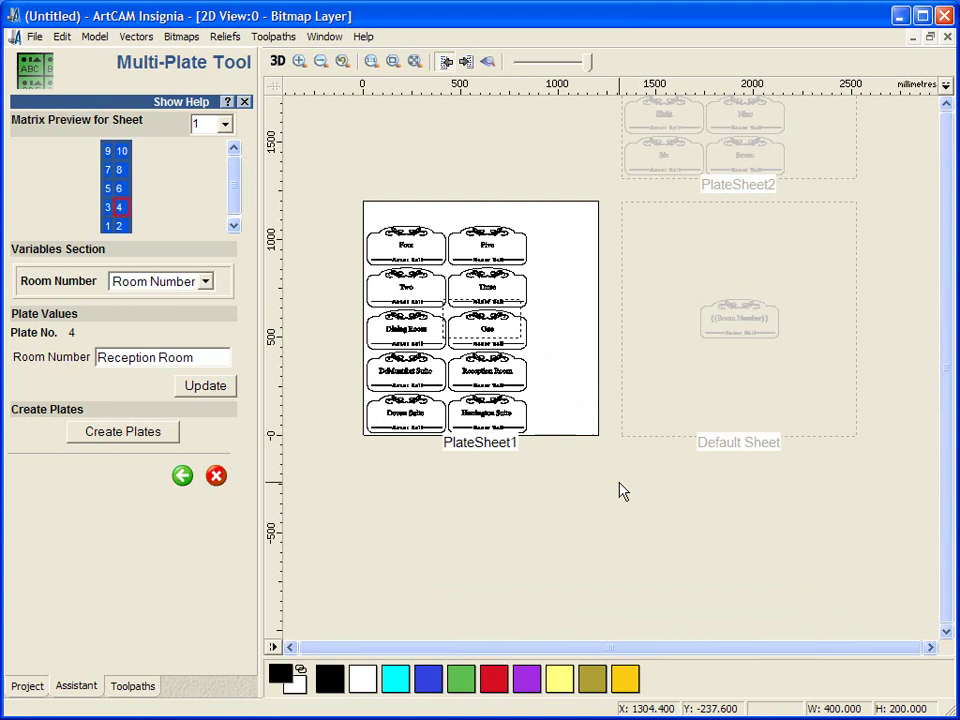
pyautogui.scroll(-2, 470, 401)
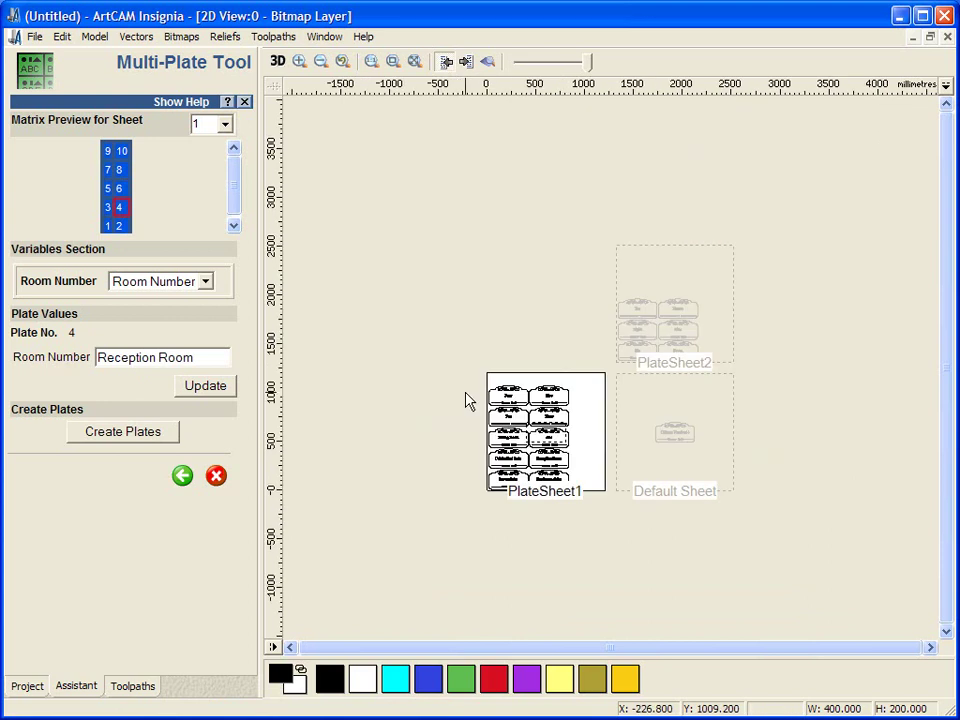
pyautogui.hotkey('ctrl', 'l')
pyautogui.click(216, 476)
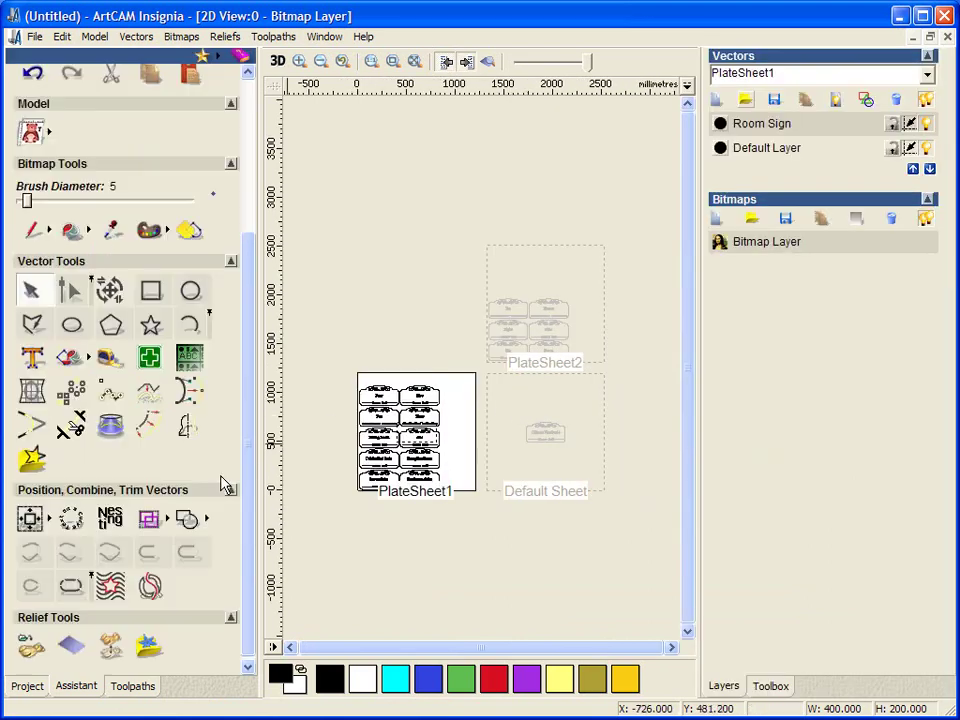
# Check PlateSheet2 and the Default Sheet, then display PlateSheet1 with its ten signs.
pyautogui.click(760, 74)
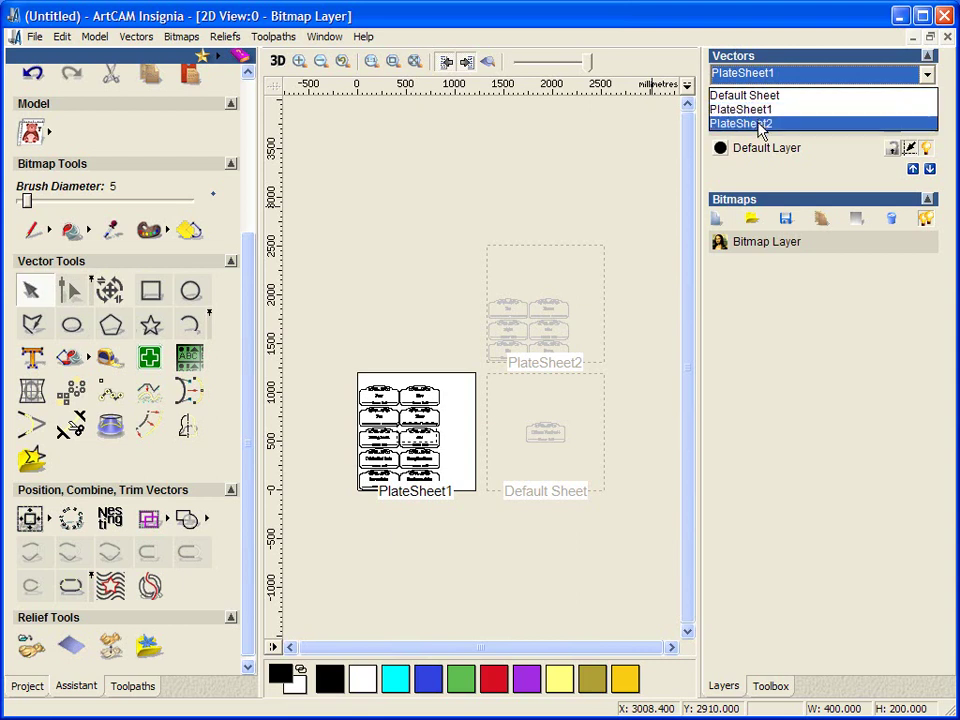
pyautogui.click(760, 123)
pyautogui.scroll(2, 430, 432)
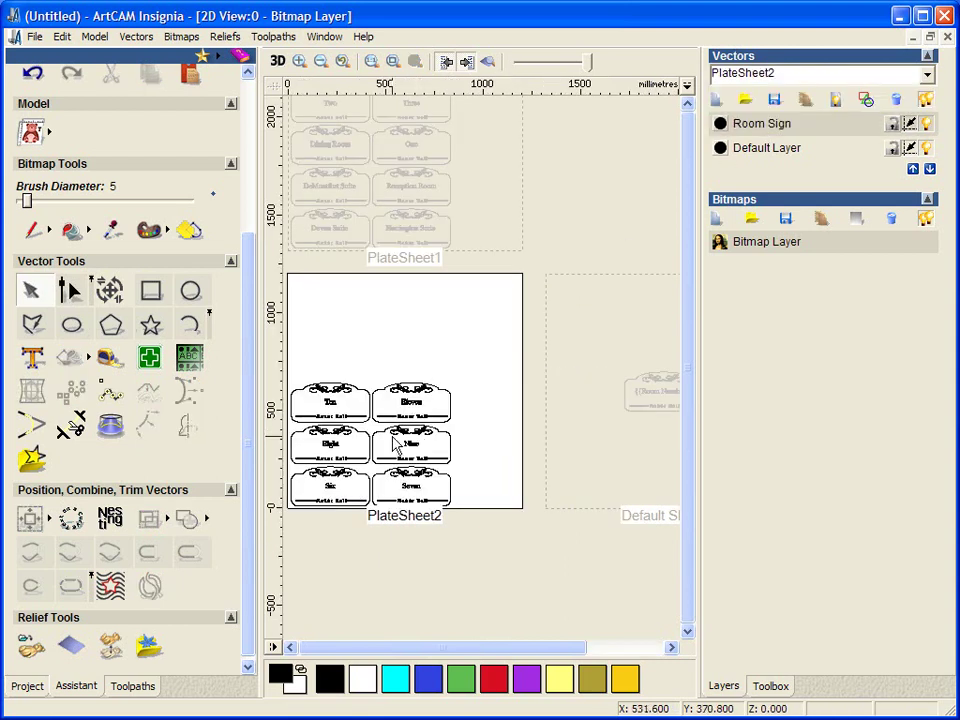
pyautogui.scroll(2, 395, 443)
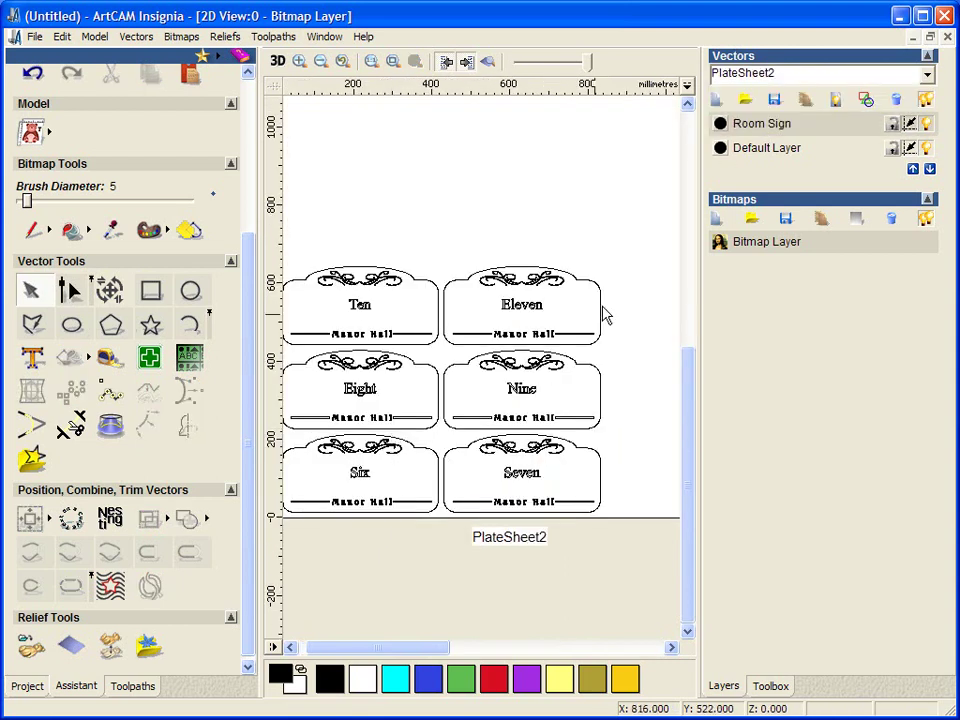
pyautogui.click(745, 83)
pyautogui.click(740, 95)
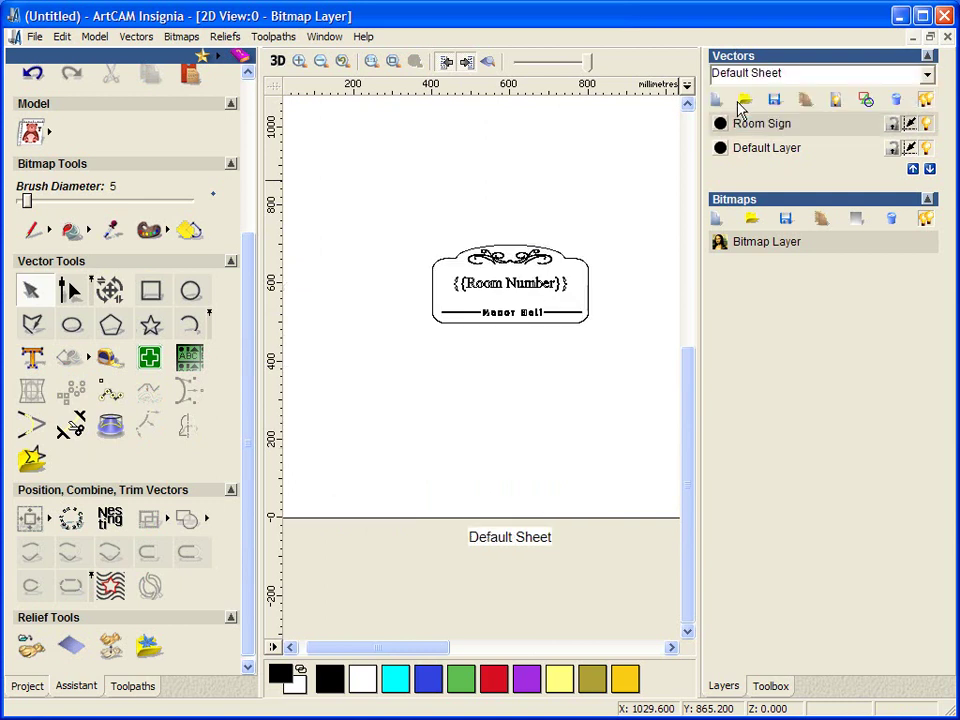
pyautogui.click(745, 75)
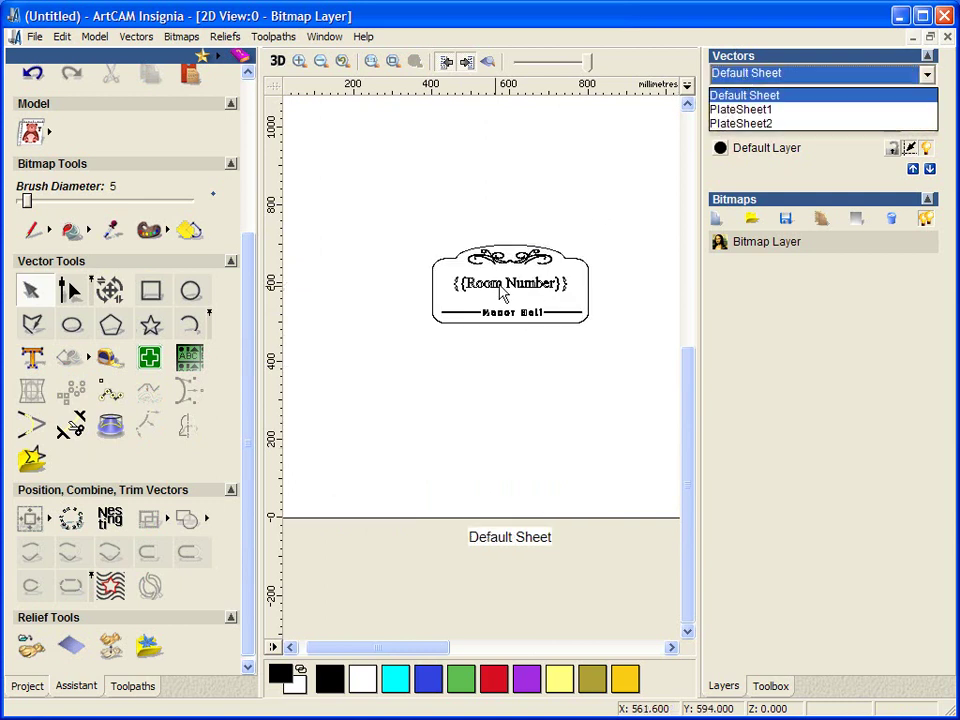
pyautogui.click(740, 109)
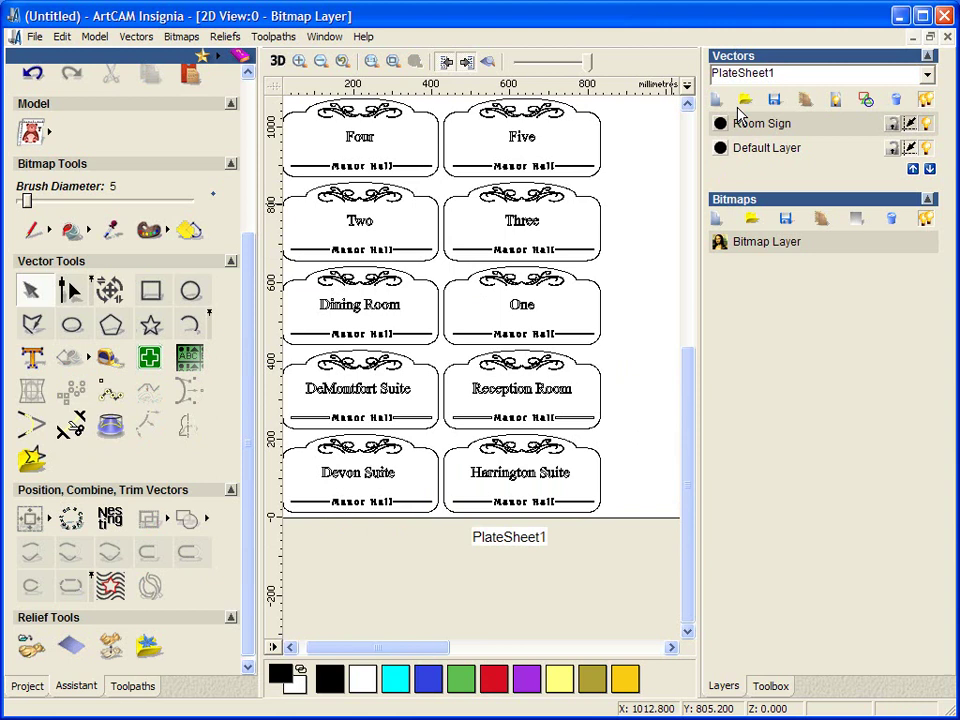
pyautogui.scroll(-2, 445, 302)
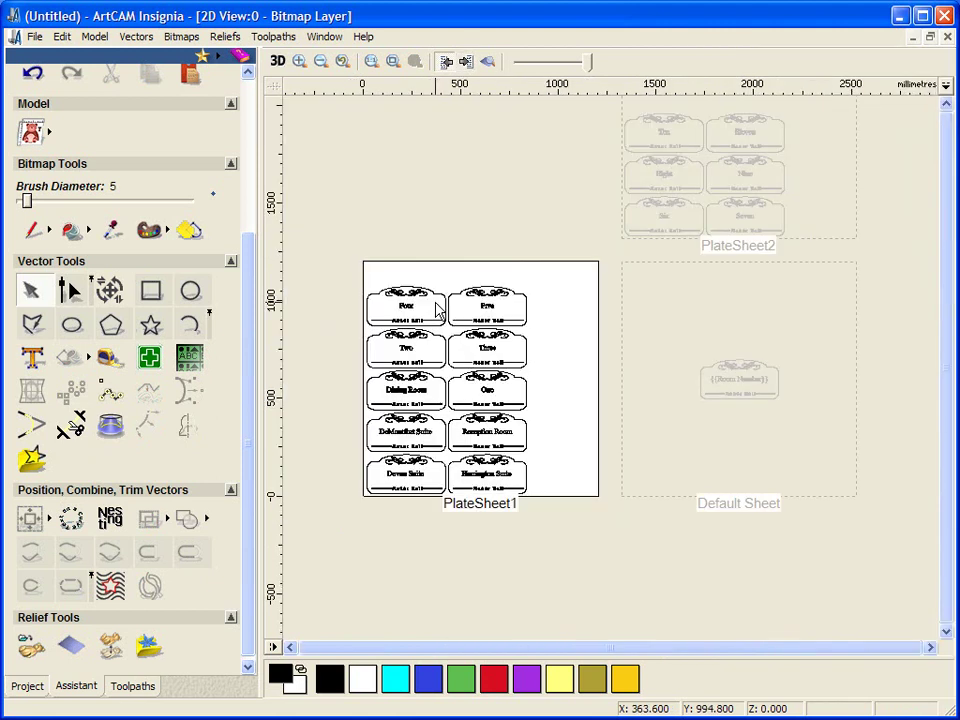
pyautogui.scroll(2, 500, 440)
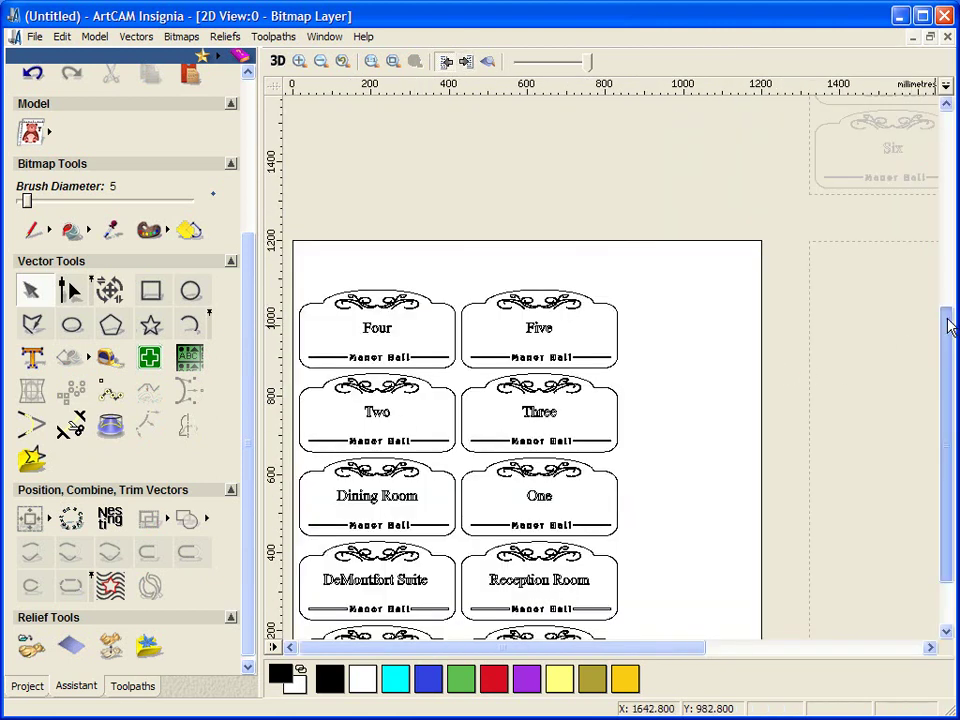
# Marquee-select all ten signs, then deselect their text and ornaments so only the outlines stay selected.
pyautogui.moveTo(949, 321); pyautogui.dragTo(949, 364)
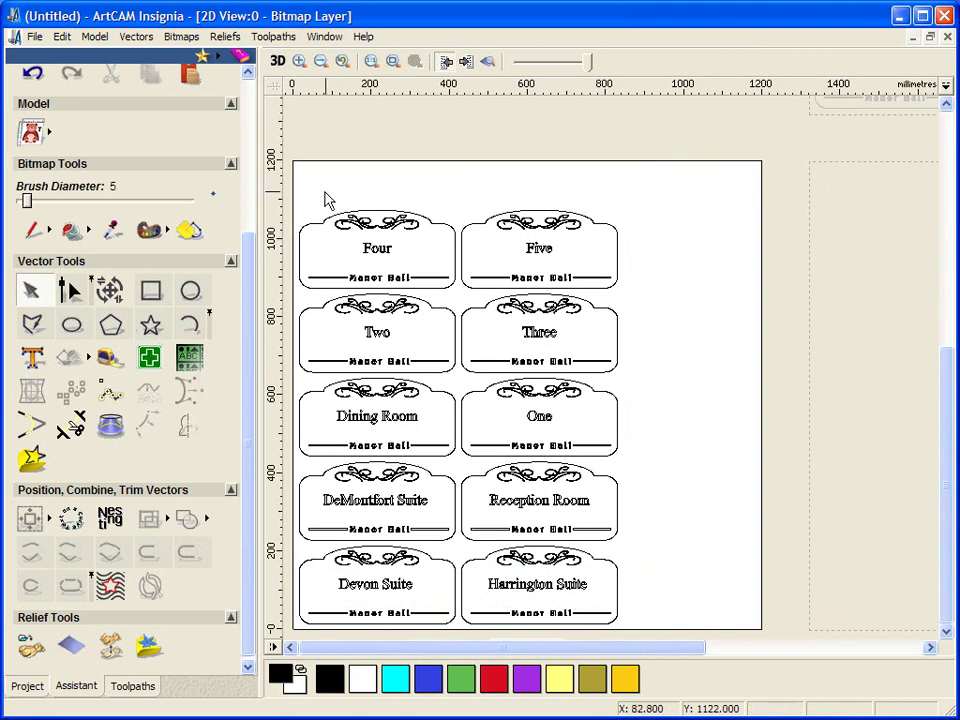
pyautogui.moveTo(308, 193)
pyautogui.mouseDown()
pyautogui.moveTo(349, 281)
pyautogui.moveTo(452, 627)
pyautogui.mouseUp()
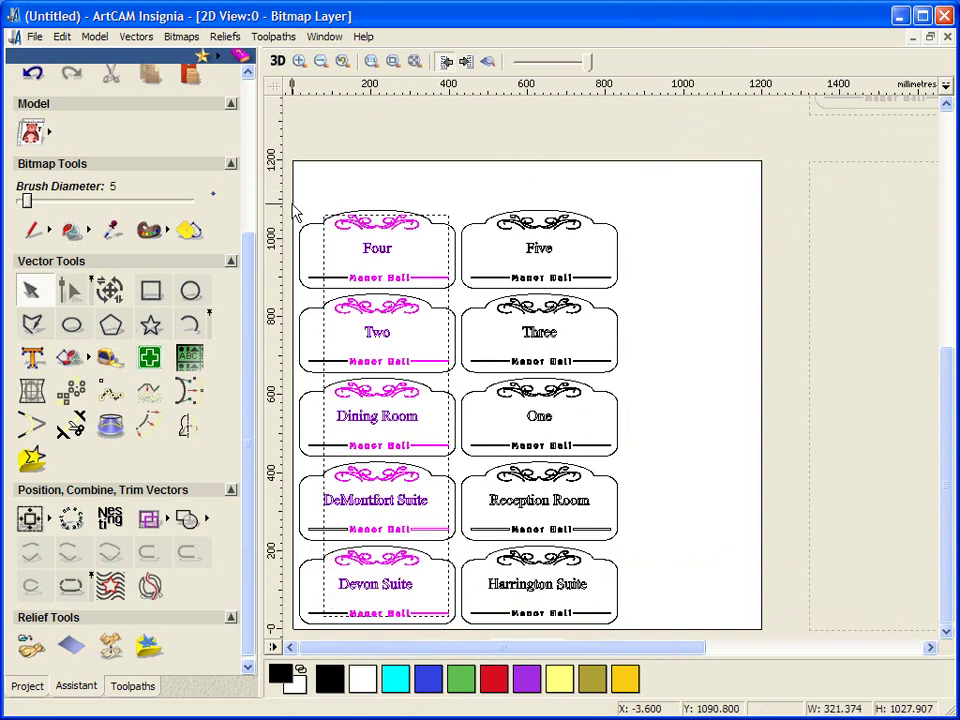
pyautogui.moveTo(293, 193); pyautogui.dragTo(354, 628)
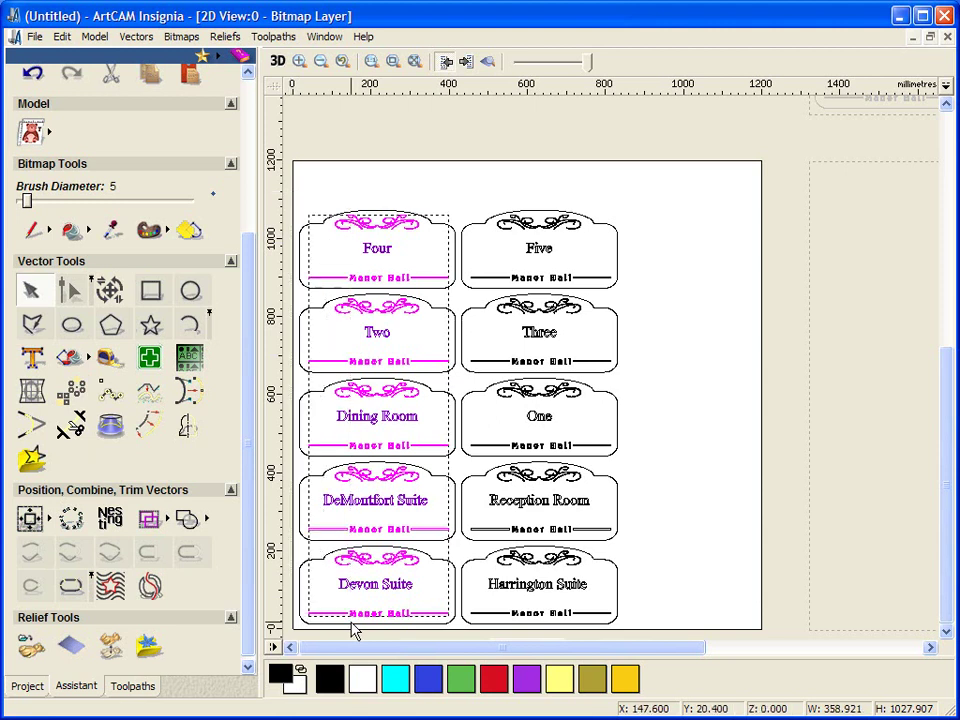
pyautogui.moveTo(458, 183); pyautogui.dragTo(619, 645)
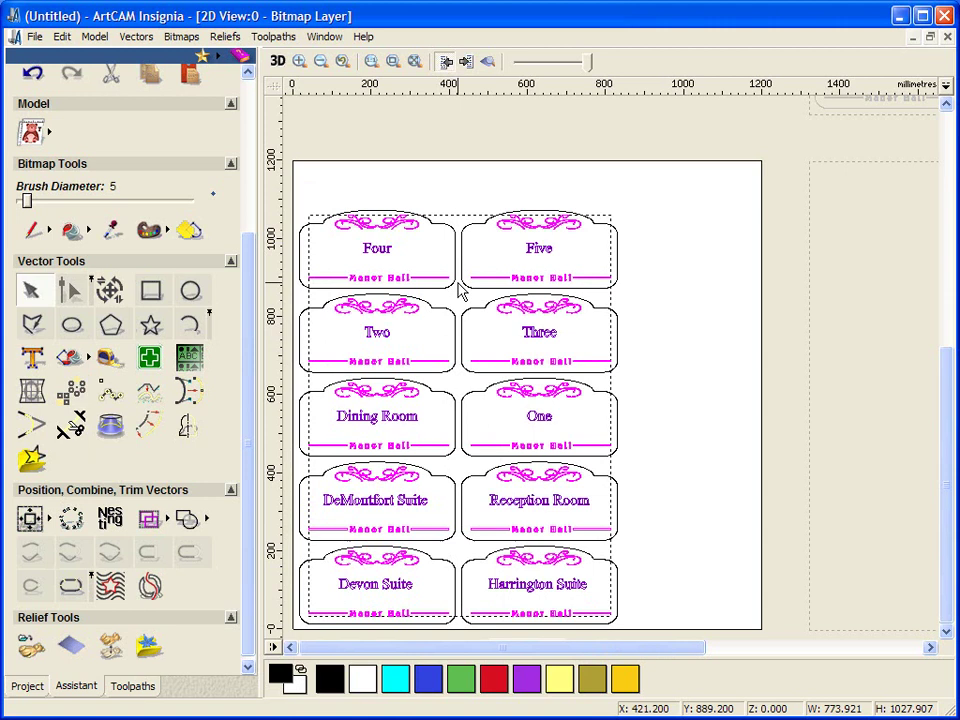
pyautogui.click(381, 178)
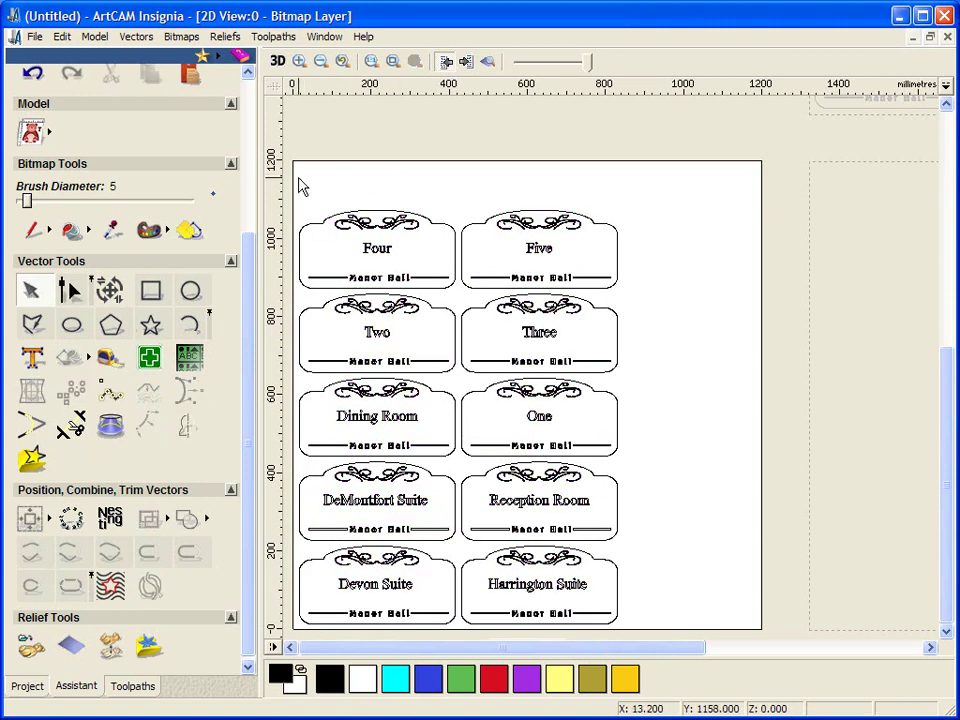
pyautogui.moveTo(291, 190); pyautogui.dragTo(665, 637)
pyautogui.click(582, 597)
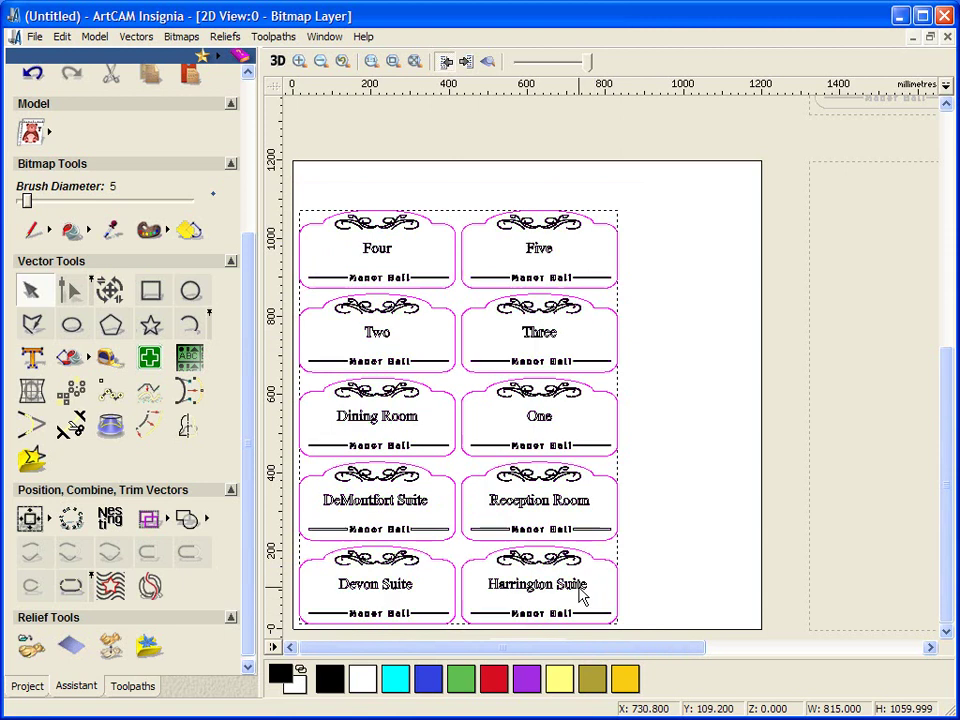
pyautogui.hotkey('ctrl', 'g')
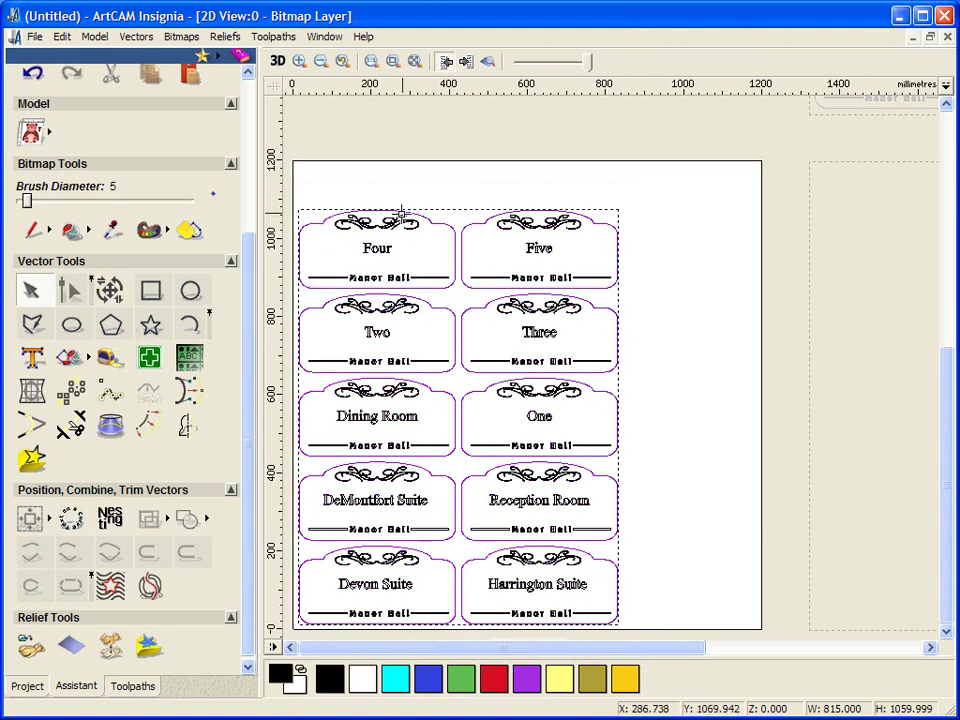
# Calculate an outside 2D Profile toolpath, 6 mm finish depth, using End Mill 3 mm.
pyautogui.click(134, 686)
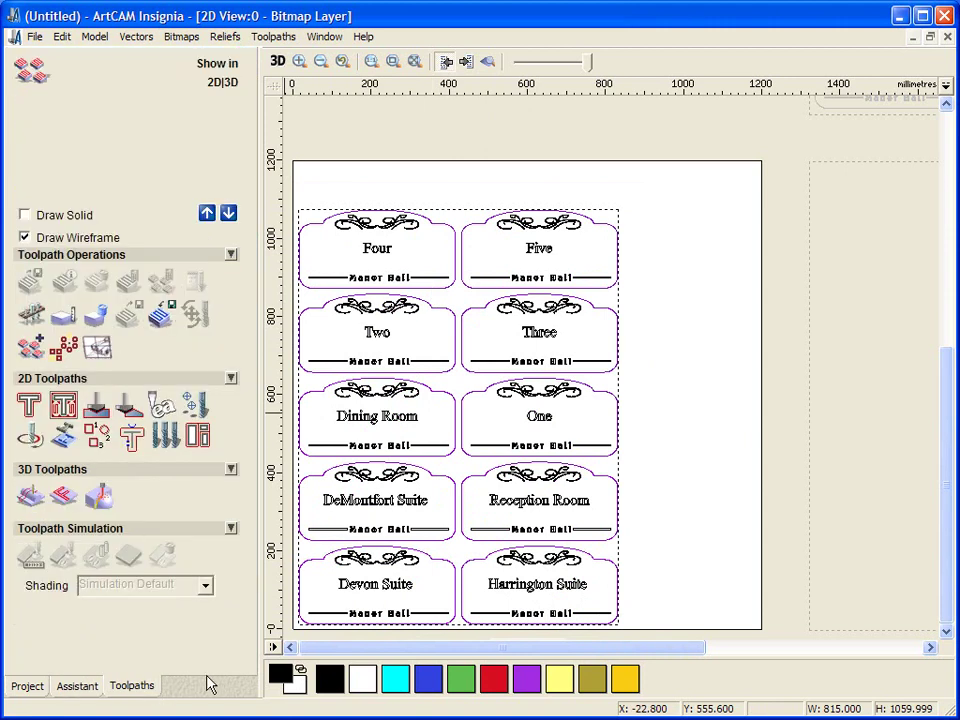
pyautogui.click(31, 410)
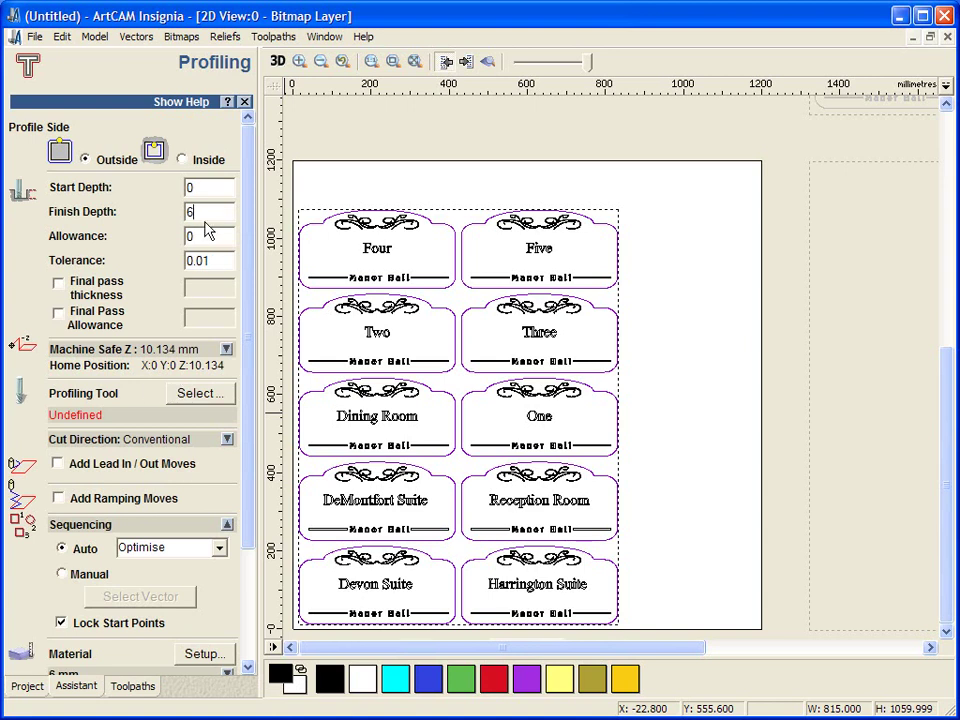
pyautogui.click(200, 395)
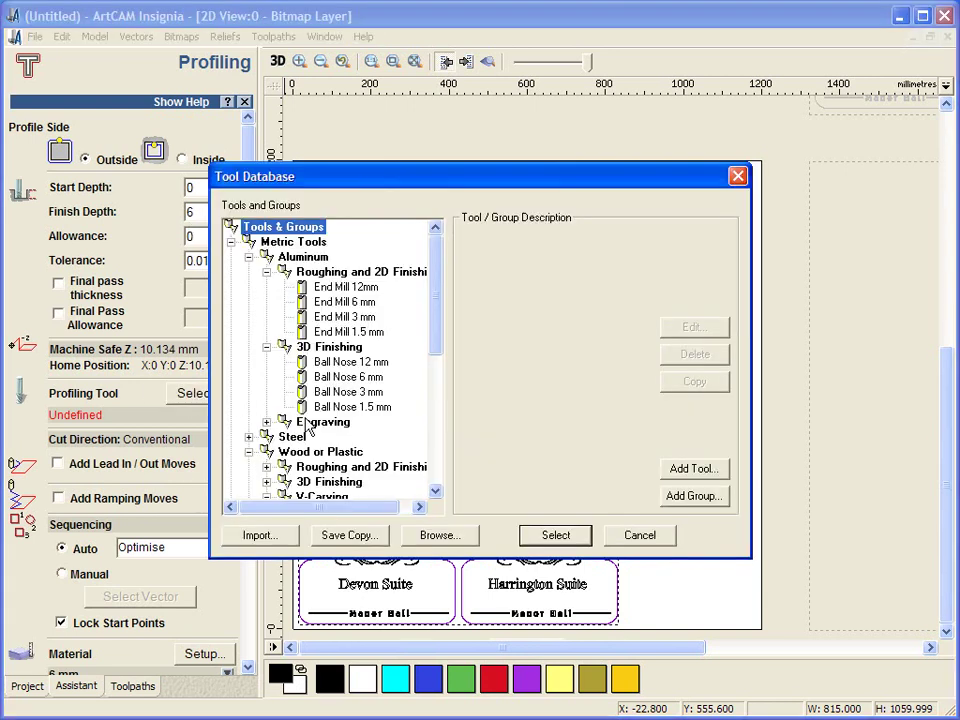
pyautogui.click(341, 318)
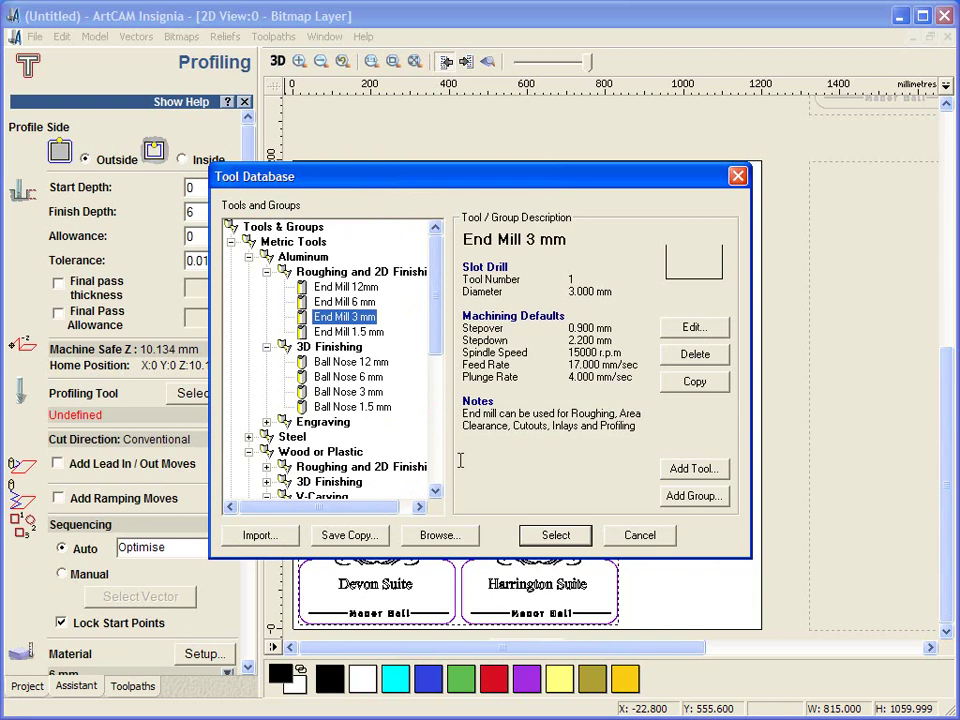
pyautogui.click(554, 535)
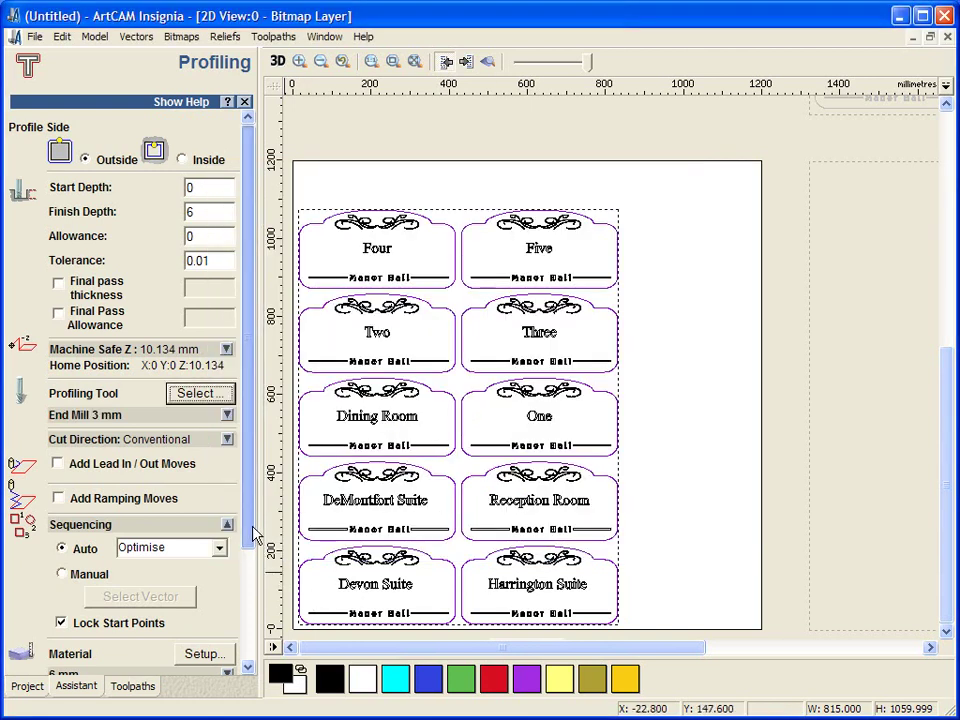
pyautogui.moveTo(255, 535); pyautogui.dragTo(251, 662)
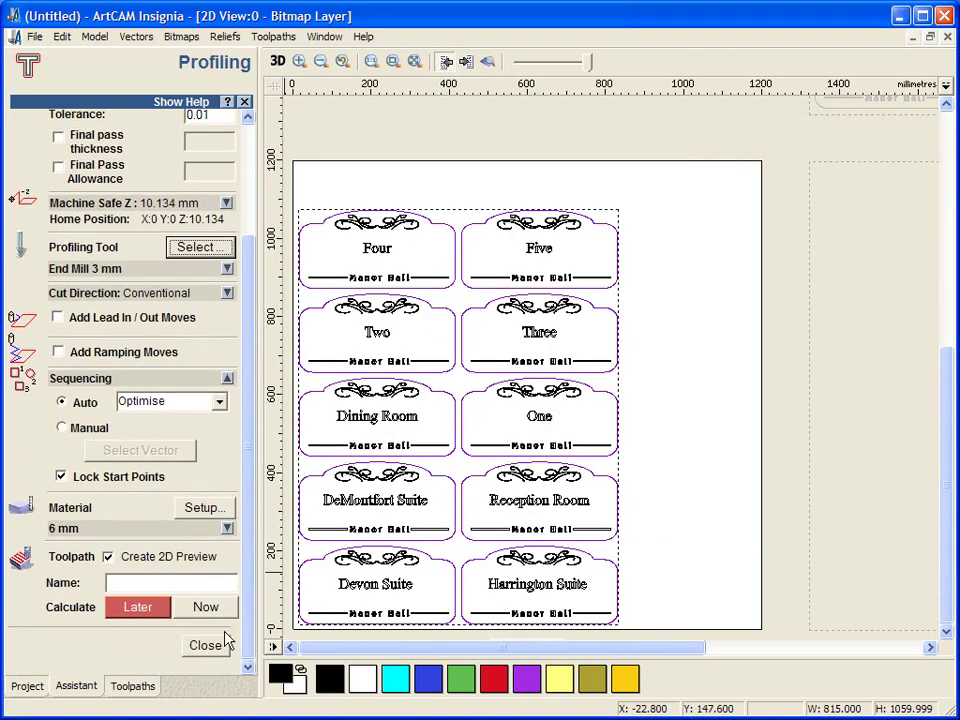
pyautogui.click(203, 605)
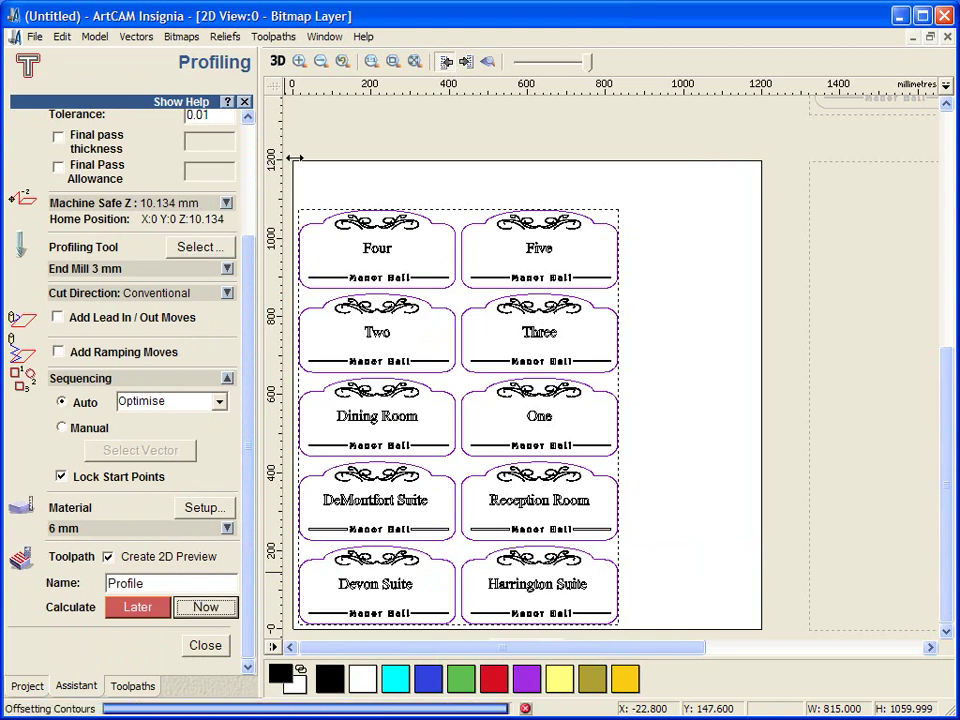
pyautogui.click(278, 62)
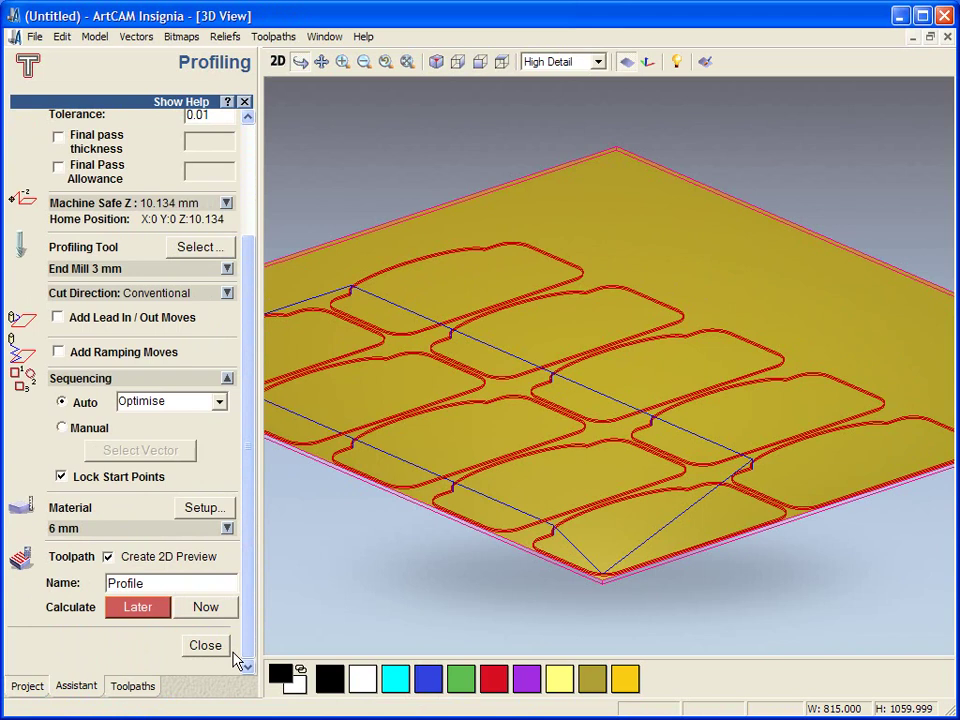
# Close Profiling, return to the 2D view and create bridges on every sign's profile.
pyautogui.click(199, 646)
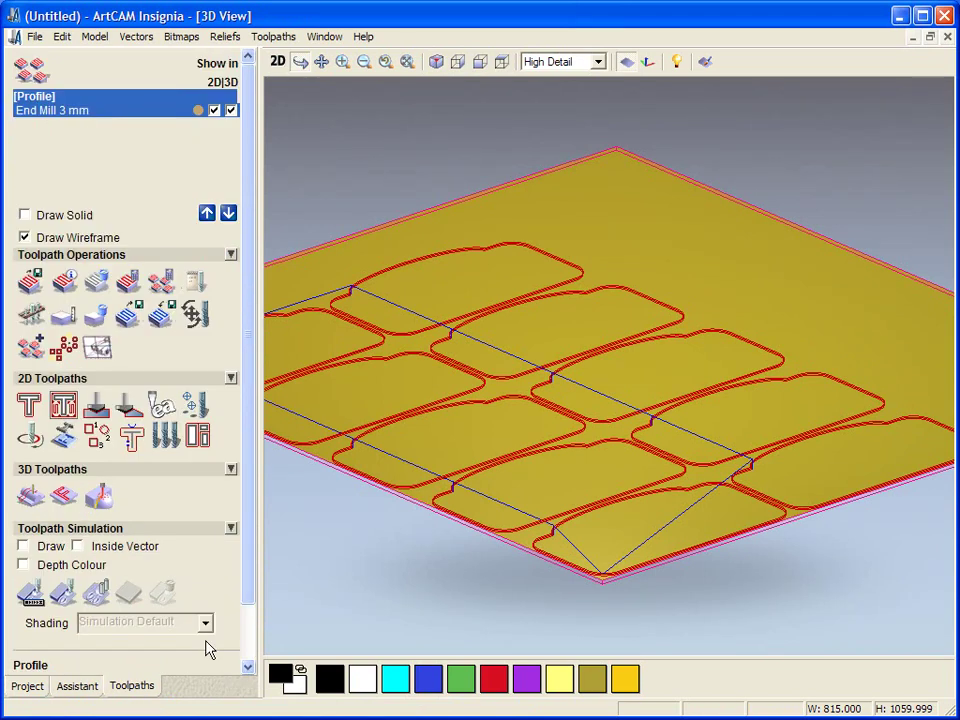
pyautogui.click(277, 61)
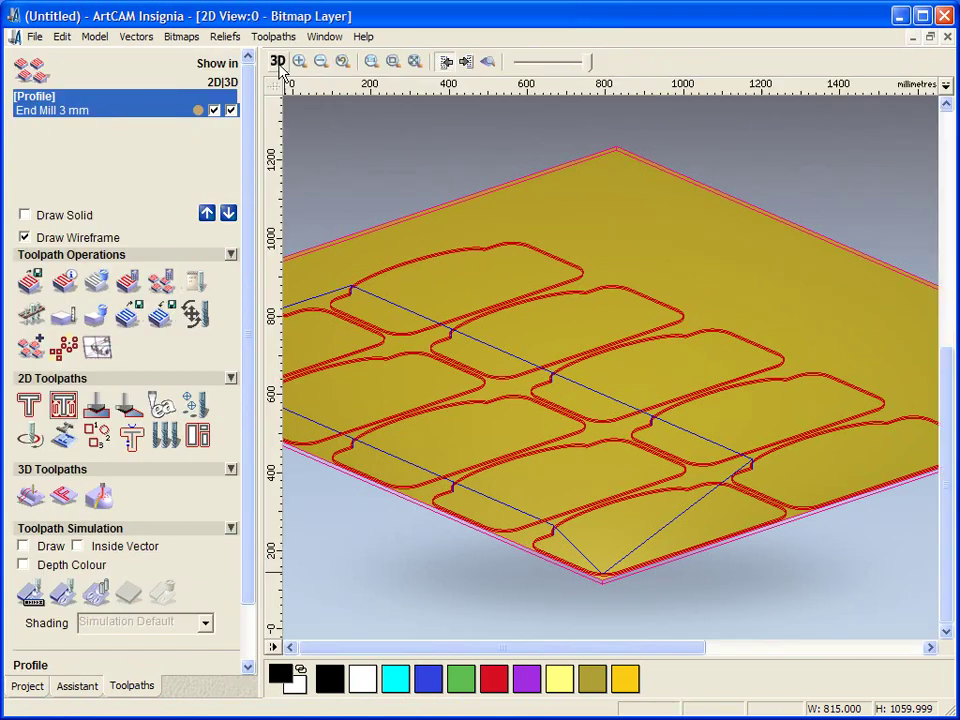
pyautogui.scroll(6, 381, 332)
pyautogui.scroll(2, 500, 392)
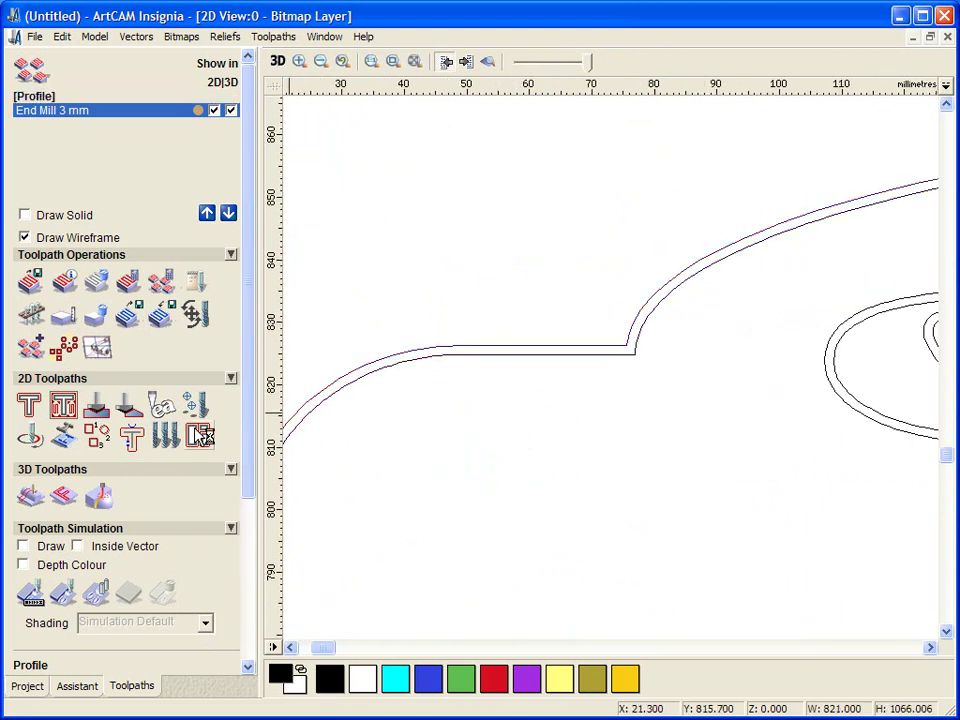
pyautogui.click(134, 438)
pyautogui.scroll(-2, 550, 382)
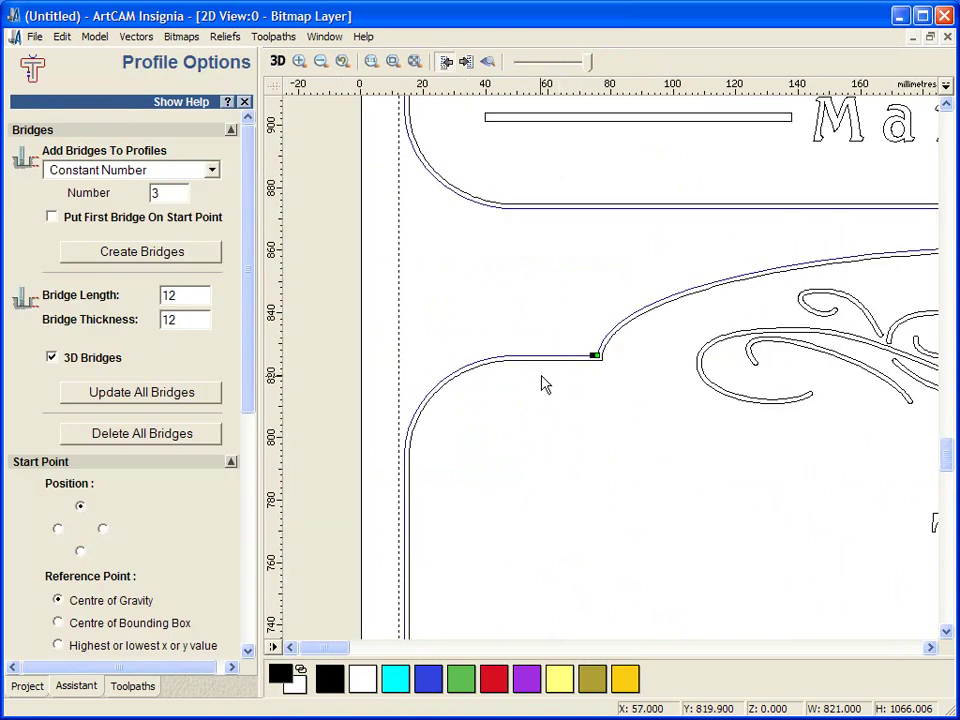
pyautogui.scroll(-3, 540, 384)
pyautogui.click(150, 254)
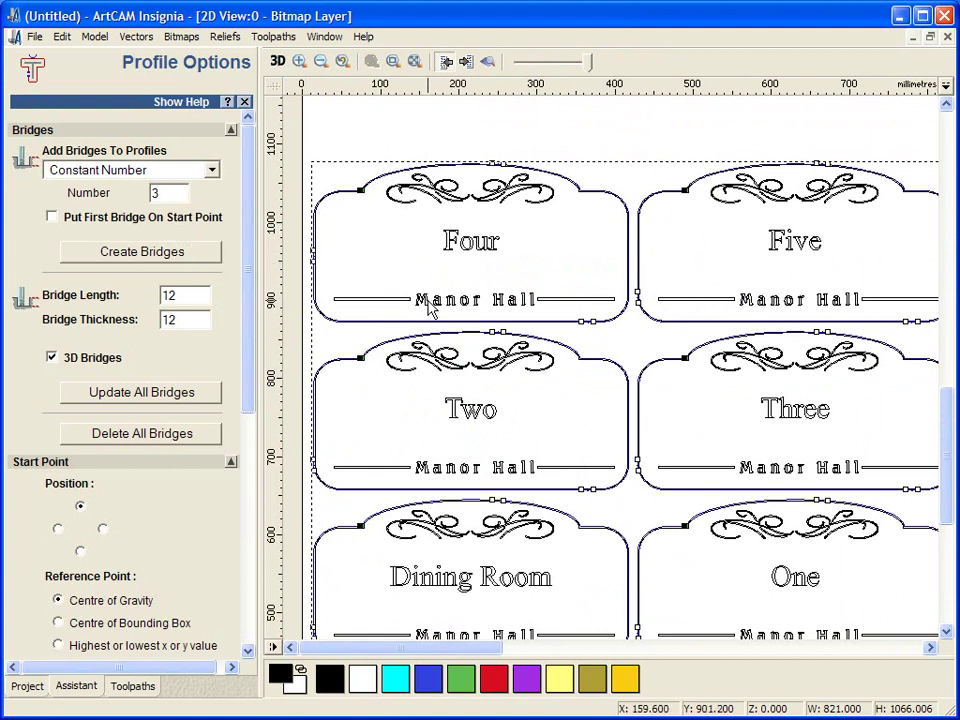
# Move the Four sign's bridge to its right edge and update all bridges to 6 mm length and thickness.
pyautogui.scroll(2, 429, 306)
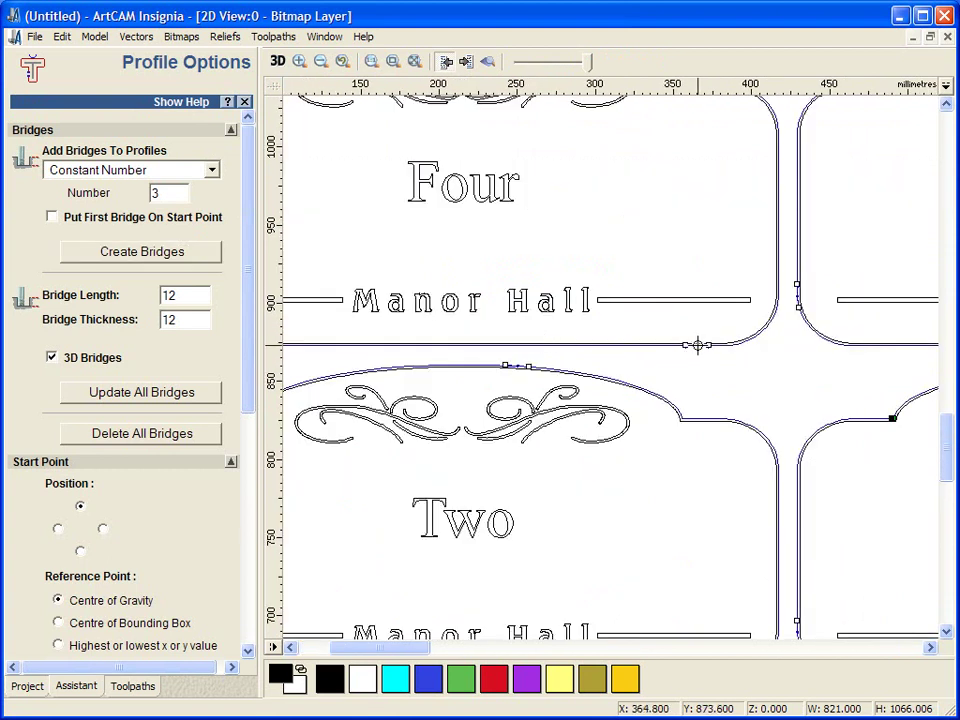
pyautogui.moveTo(697, 345)
pyautogui.mouseDown()
pyautogui.moveTo(634, 341)
pyautogui.moveTo(784, 195)
pyautogui.moveTo(779, 205)
pyautogui.mouseUp()
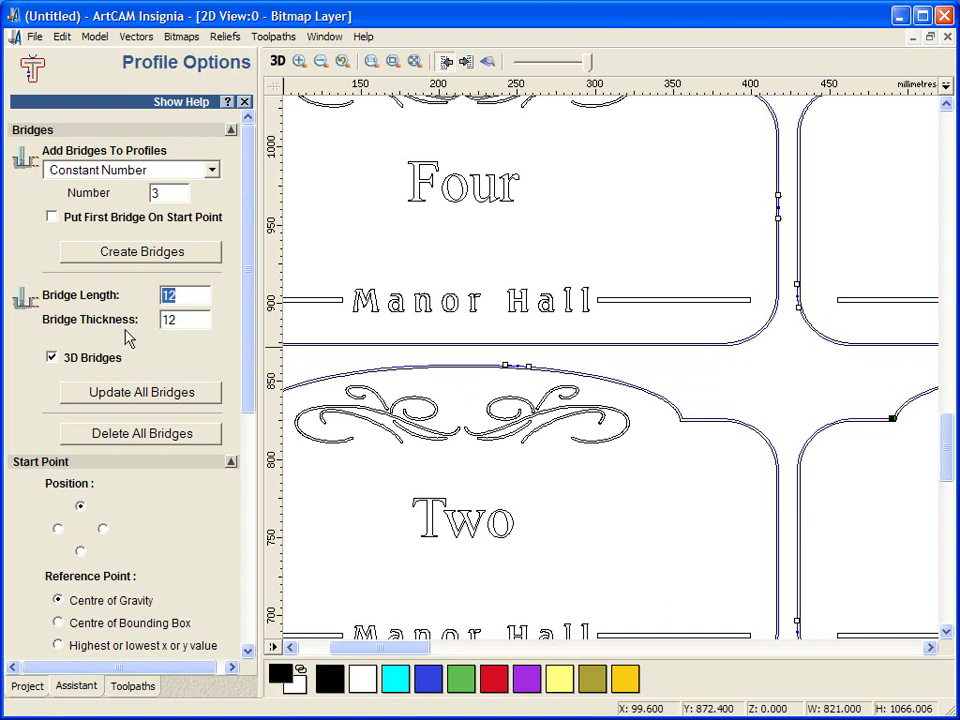
pyautogui.write('6')
pyautogui.doubleClick(180, 321)
pyautogui.write('6')
pyautogui.click(152, 391)
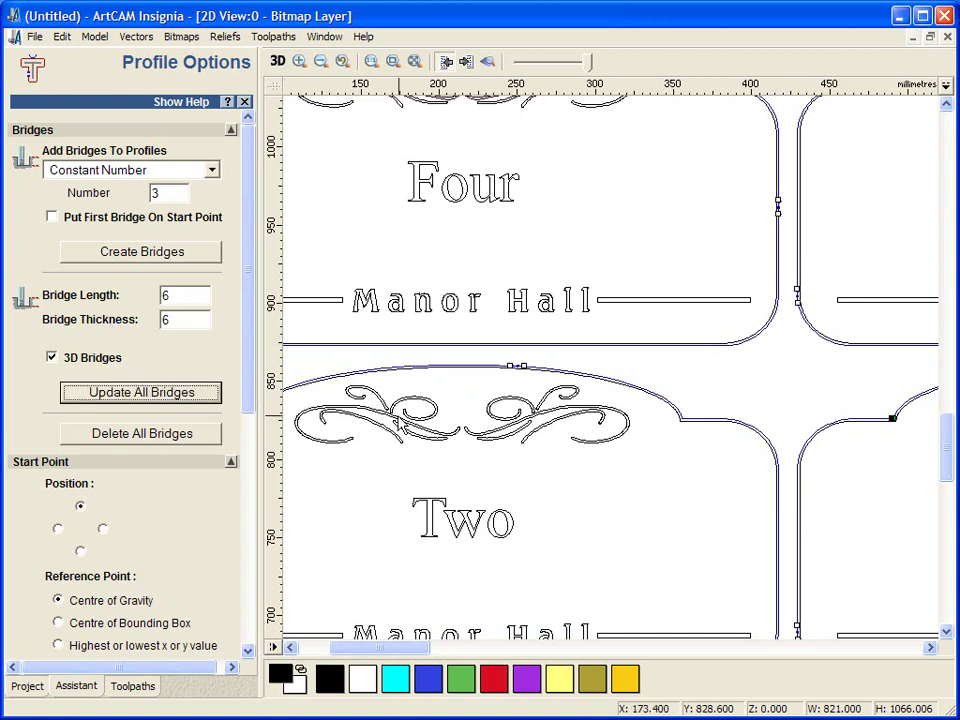
pyautogui.scroll(-4, 397, 425)
pyautogui.moveTo(258, 355); pyautogui.dragTo(255, 612)
# Close the profile options and run the profile toolpath simulation in the 3D view.
pyautogui.click(205, 628)
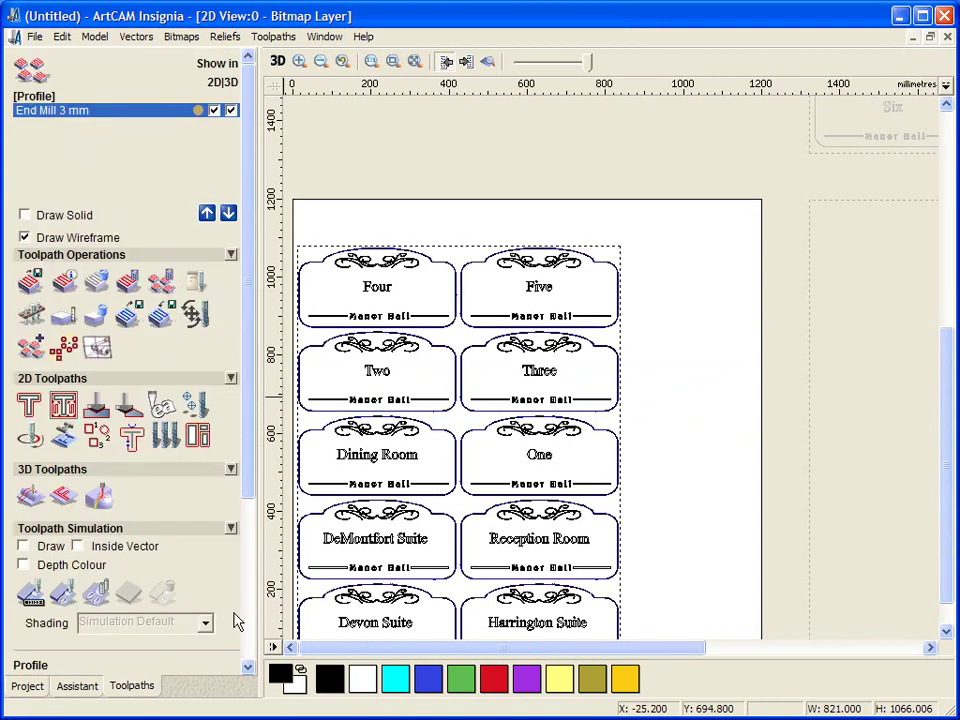
pyautogui.press('F3')
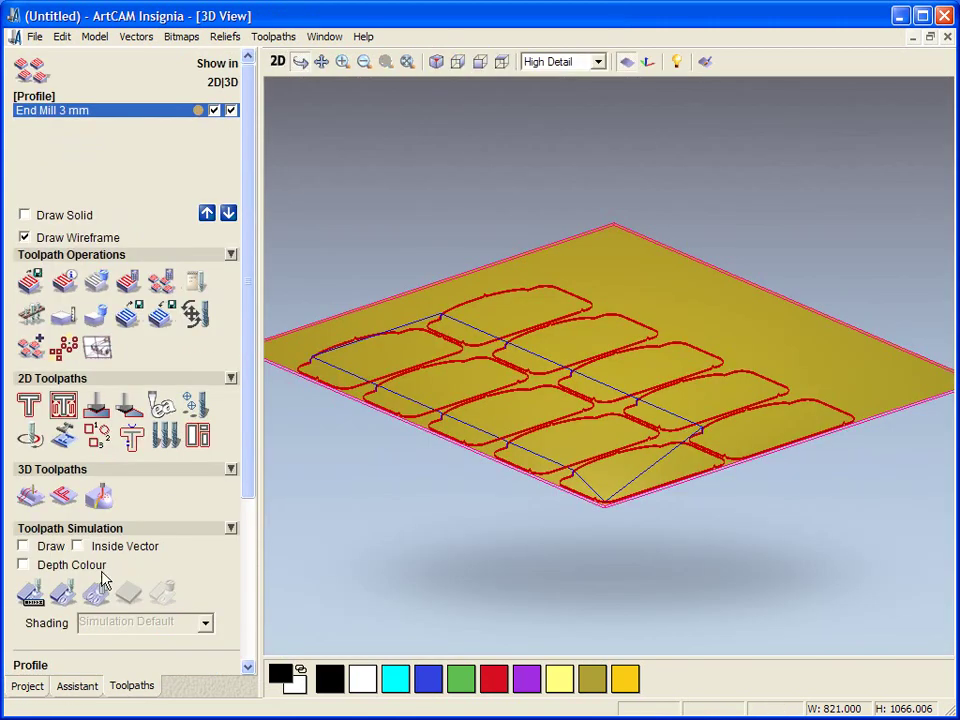
pyautogui.click(62, 593)
pyautogui.click(392, 516)
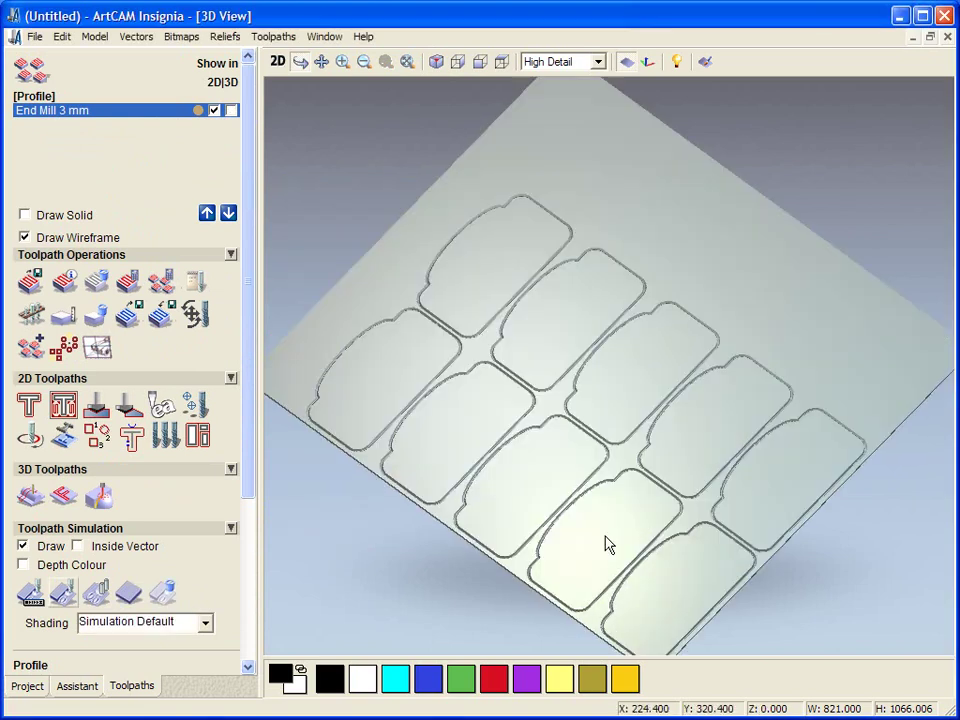
pyautogui.moveTo(607, 545); pyautogui.dragTo(514, 615)
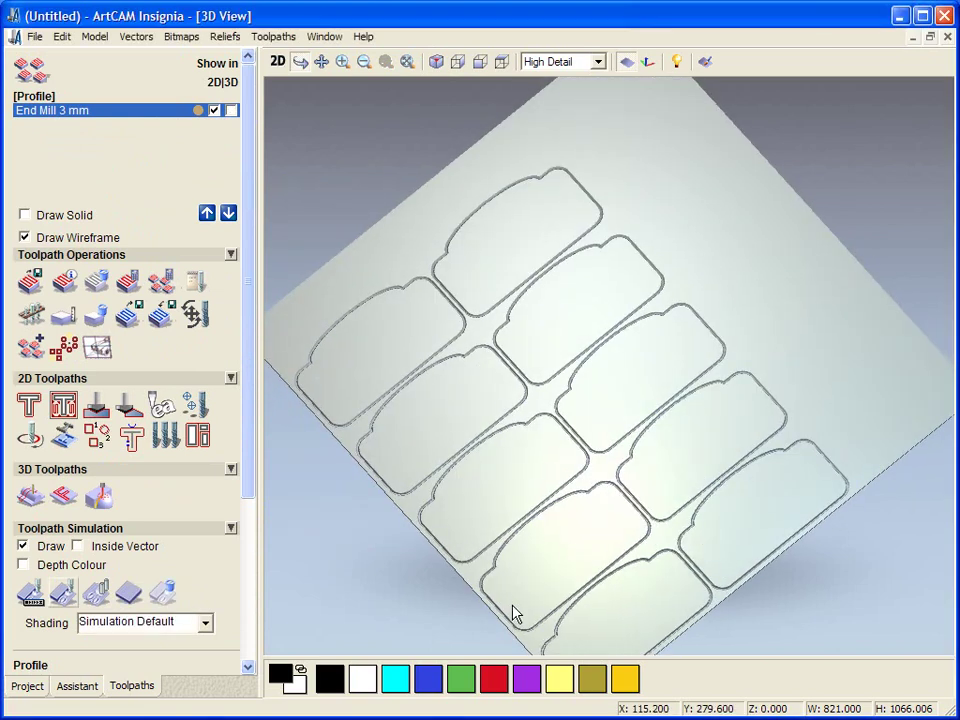
# Set the simulation shading to Bronze and orbit in to inspect the profile cuts.
pyautogui.click(205, 622)
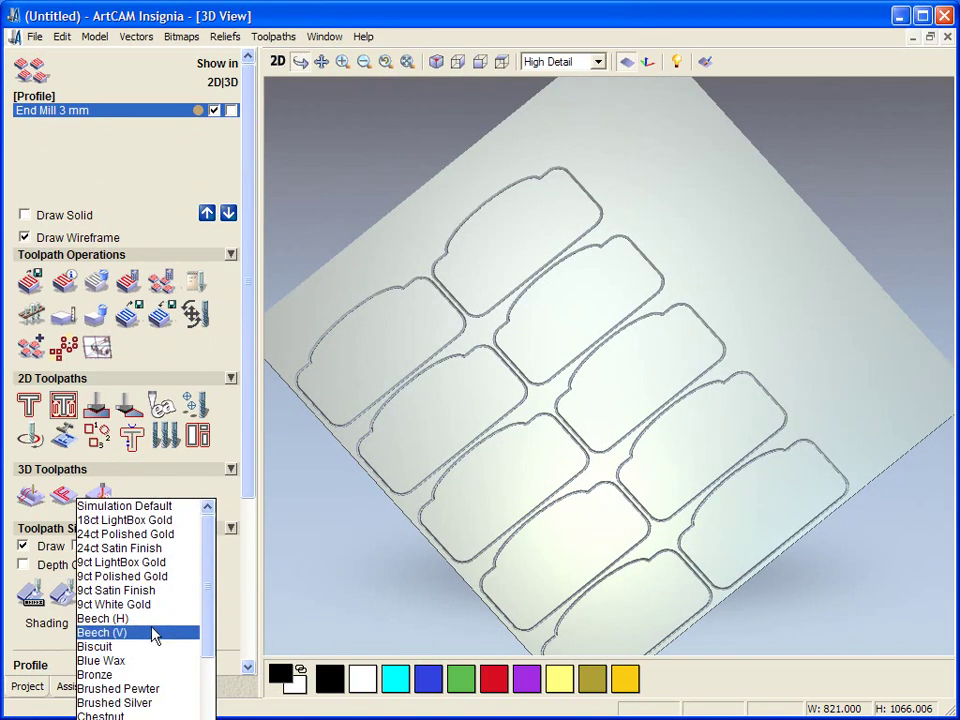
pyautogui.click(337, 553)
pyautogui.moveTo(337, 553); pyautogui.dragTo(358, 533)
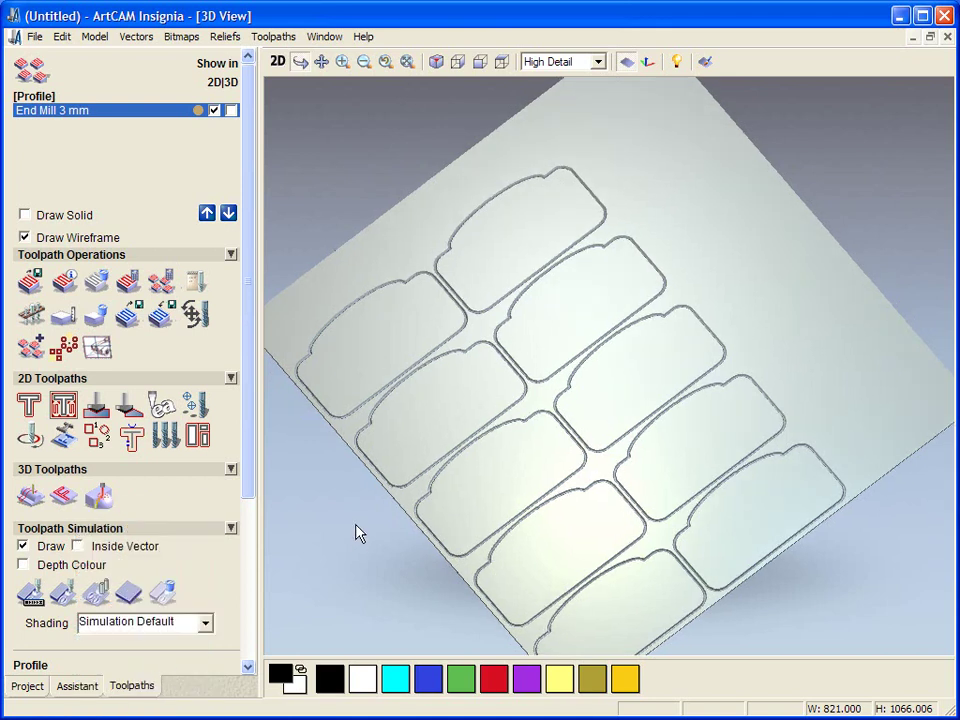
pyautogui.click(187, 627)
pyautogui.click(150, 673)
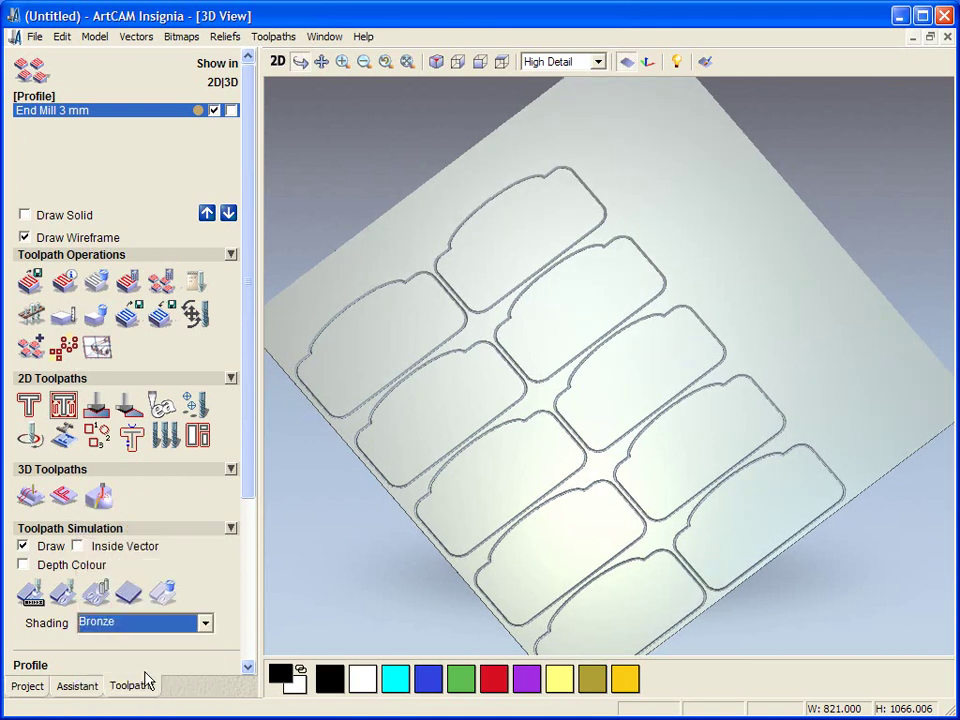
pyautogui.moveTo(285, 600)
pyautogui.mouseDown()
pyautogui.moveTo(401, 506)
pyautogui.moveTo(416, 476)
pyautogui.mouseUp()
pyautogui.scroll(5, 416, 480)
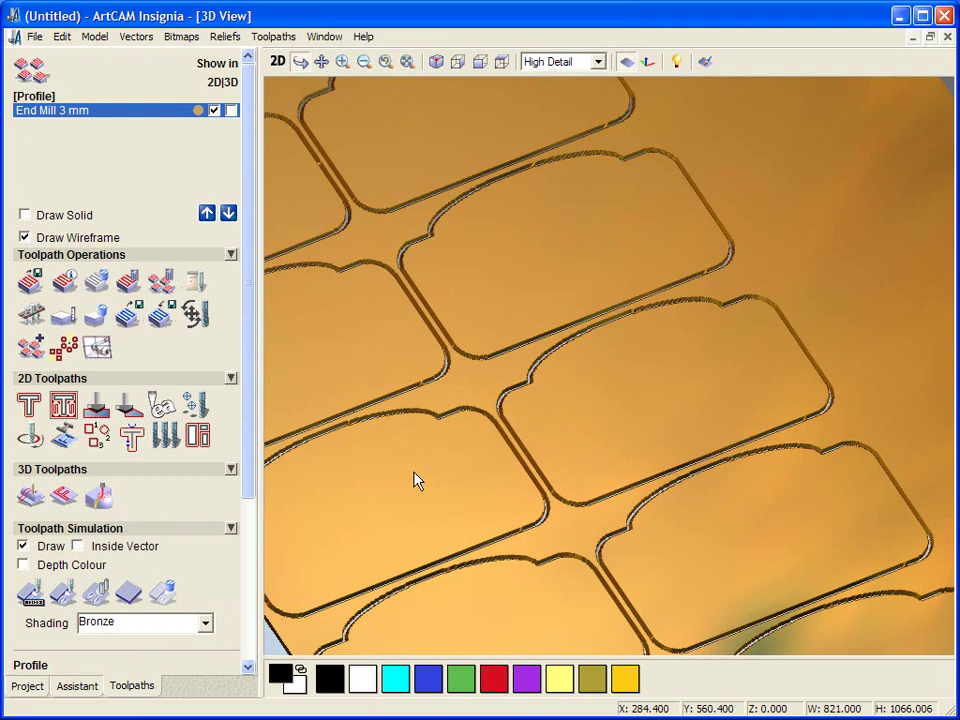
# Select all name-plate vectors and calculate a V-Bit Carving toolpath with the V-Bit 32 mm 60 degree tool.
pyautogui.click(277, 61)
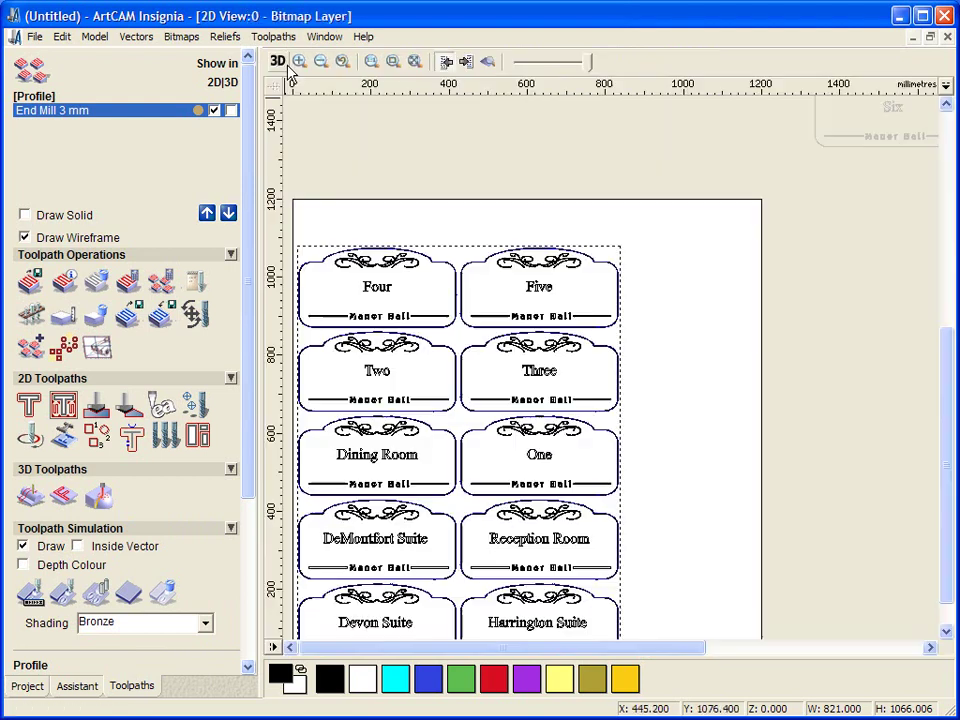
pyautogui.click(378, 360)
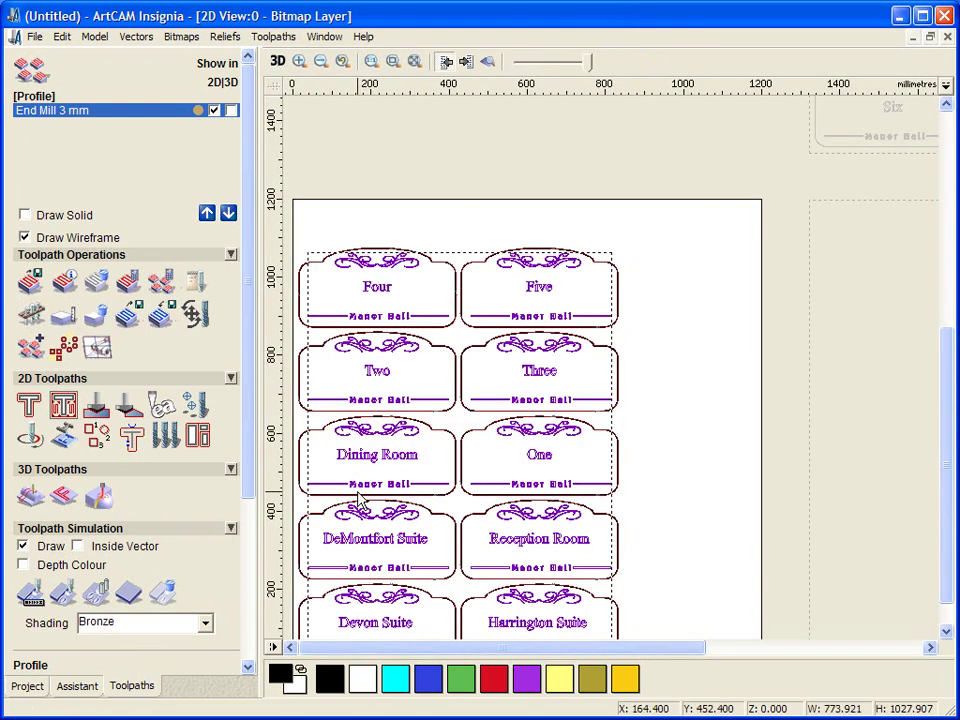
pyautogui.scroll(2, 426, 444)
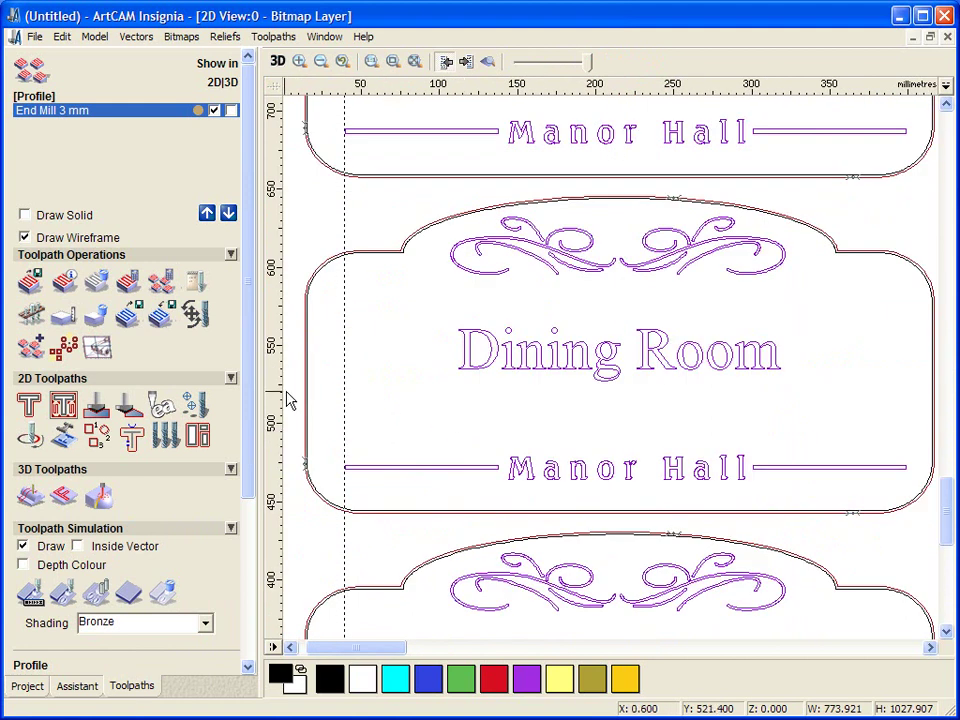
pyautogui.click(93, 412)
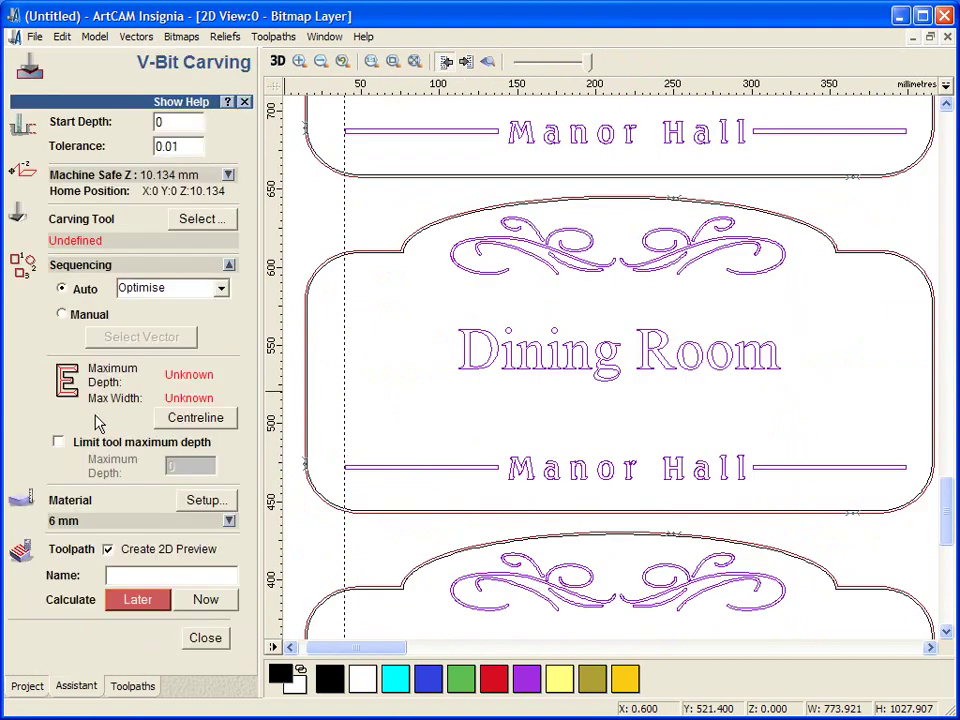
pyautogui.click(196, 222)
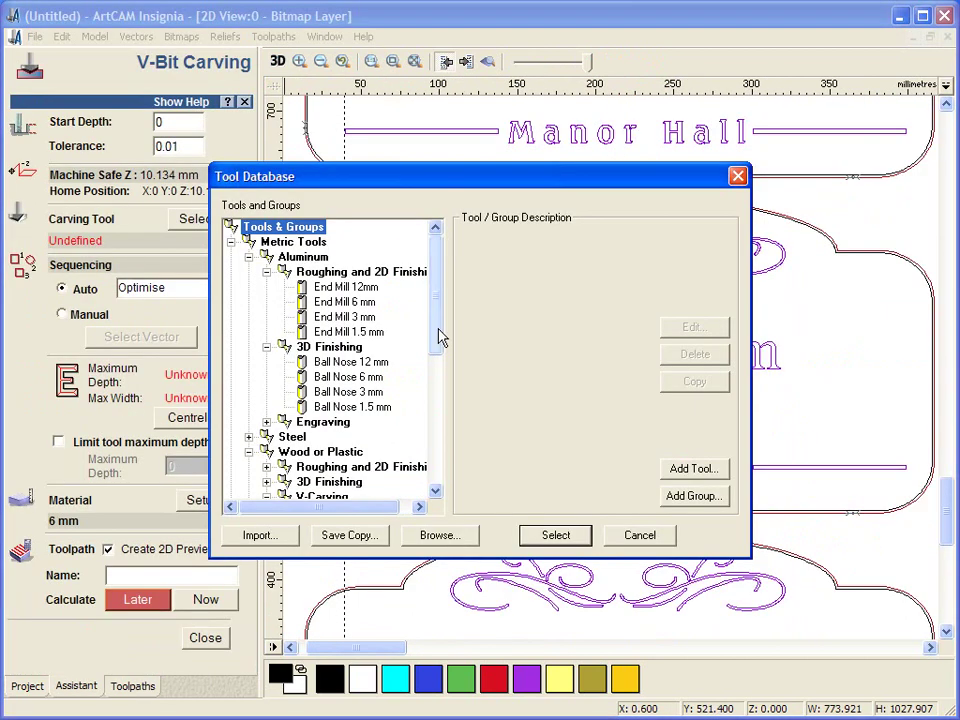
pyautogui.moveTo(439, 332); pyautogui.dragTo(448, 394)
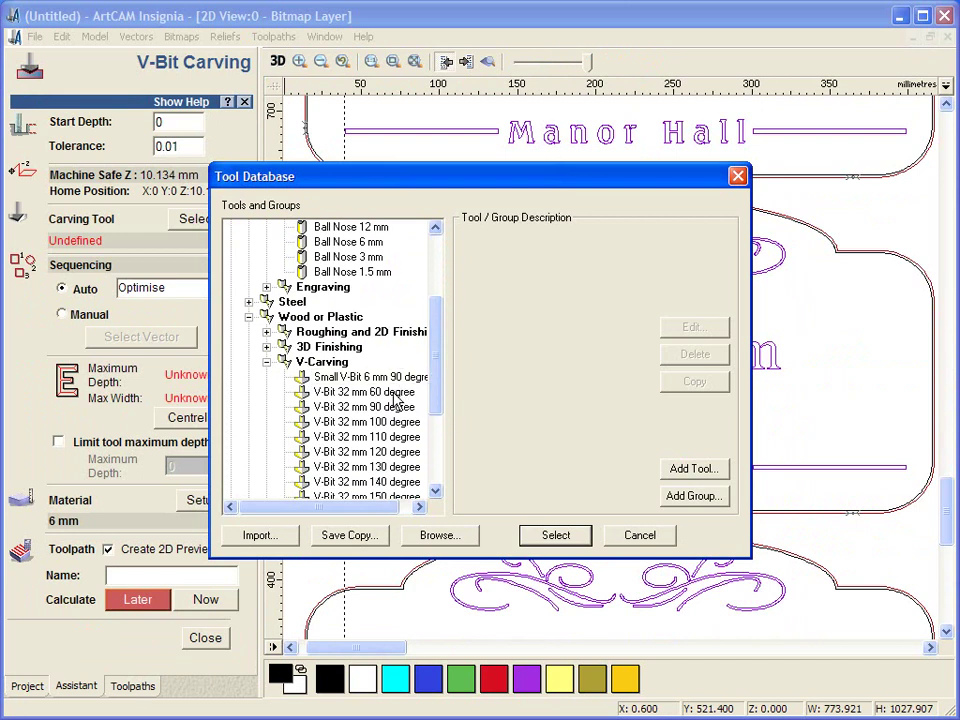
pyautogui.click(395, 392)
pyautogui.click(550, 535)
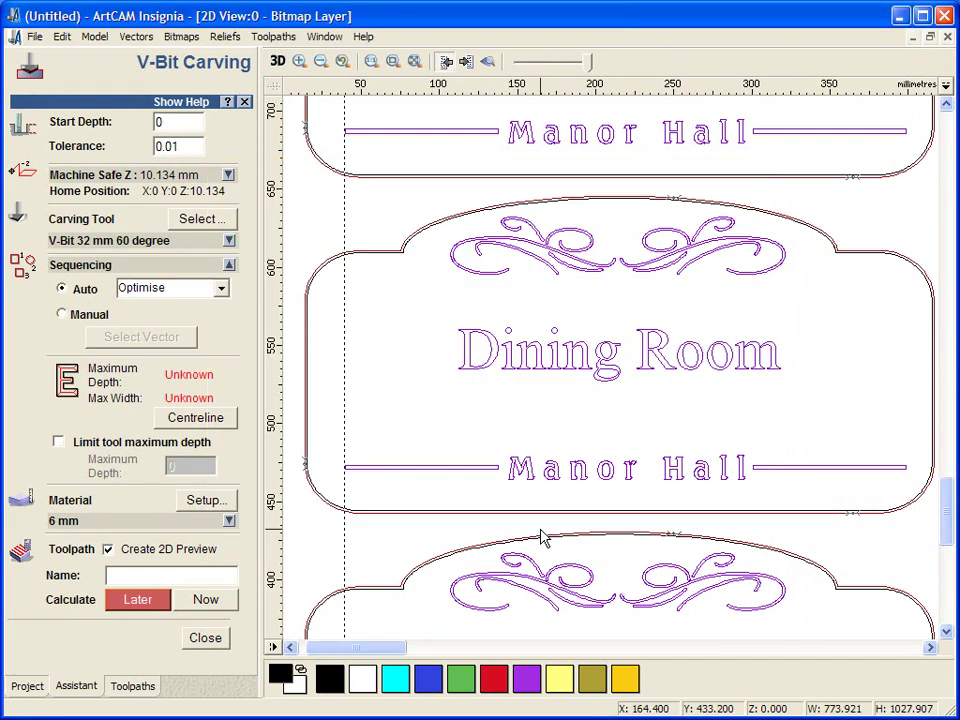
pyautogui.click(200, 604)
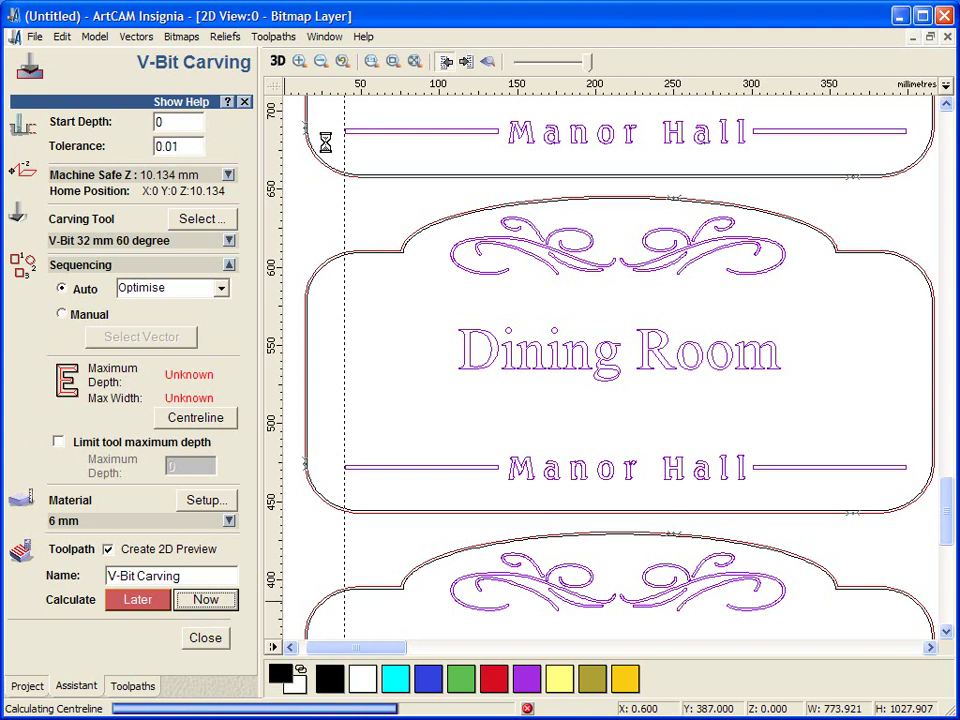
pyautogui.click(280, 66)
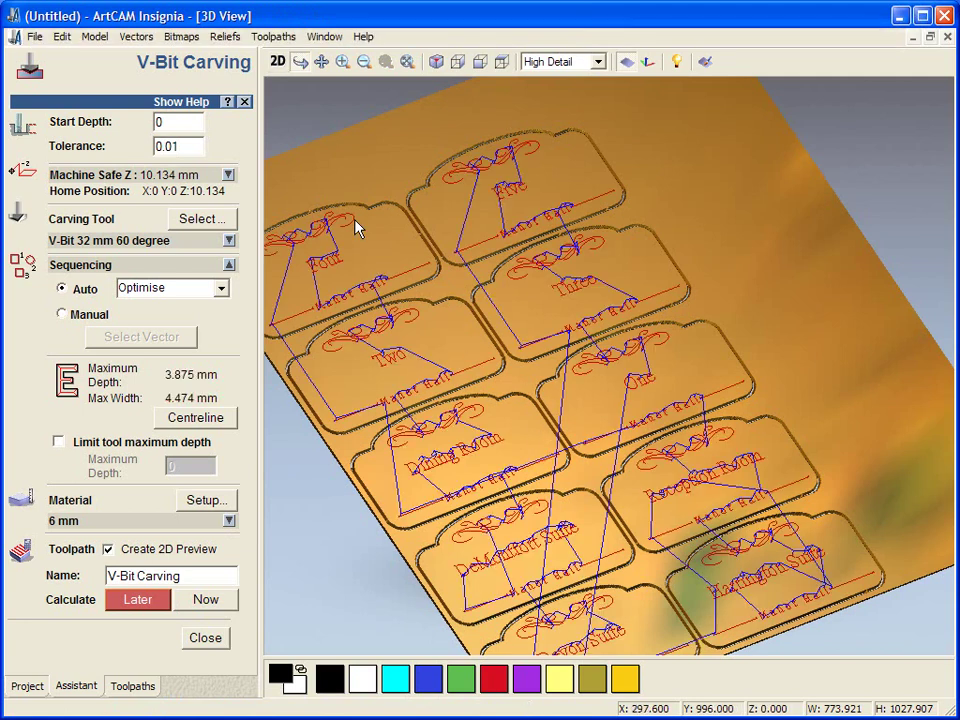
# Simulate the V-bit carving with Depth Colour on, orbit around the plates, then view from the top.
pyautogui.click(213, 644)
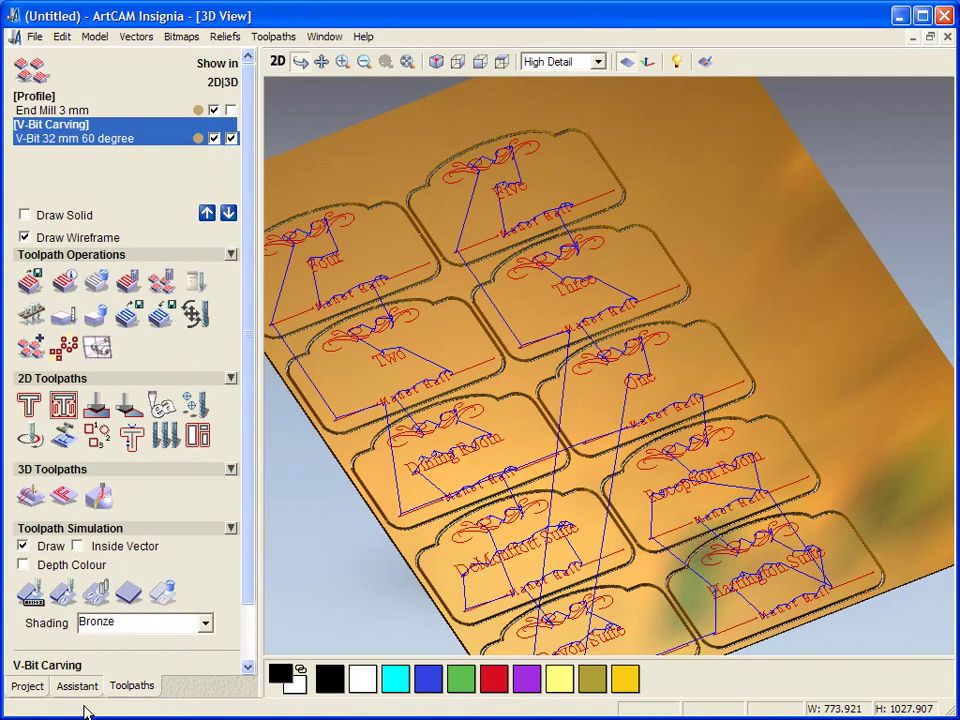
pyautogui.click(62, 592)
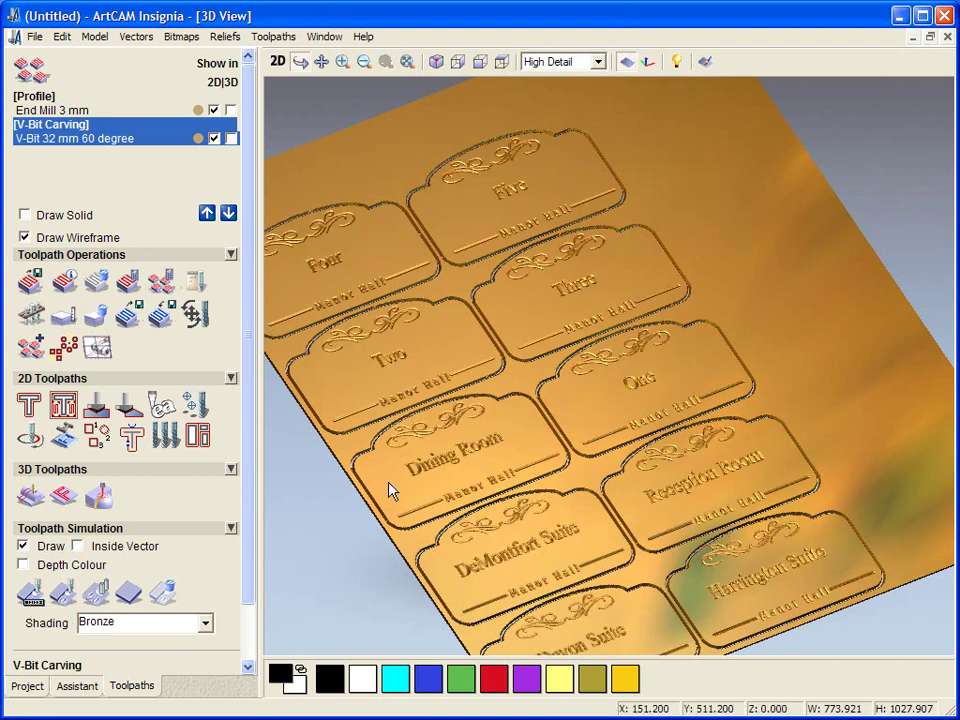
pyautogui.moveTo(388, 489); pyautogui.dragTo(253, 563)
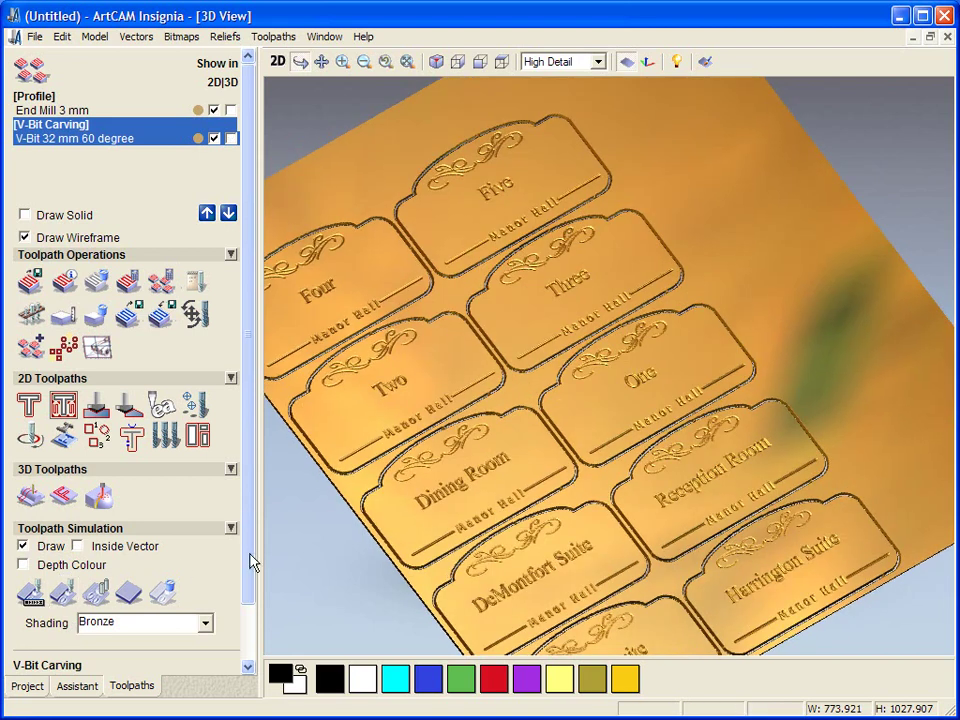
pyautogui.click(23, 566)
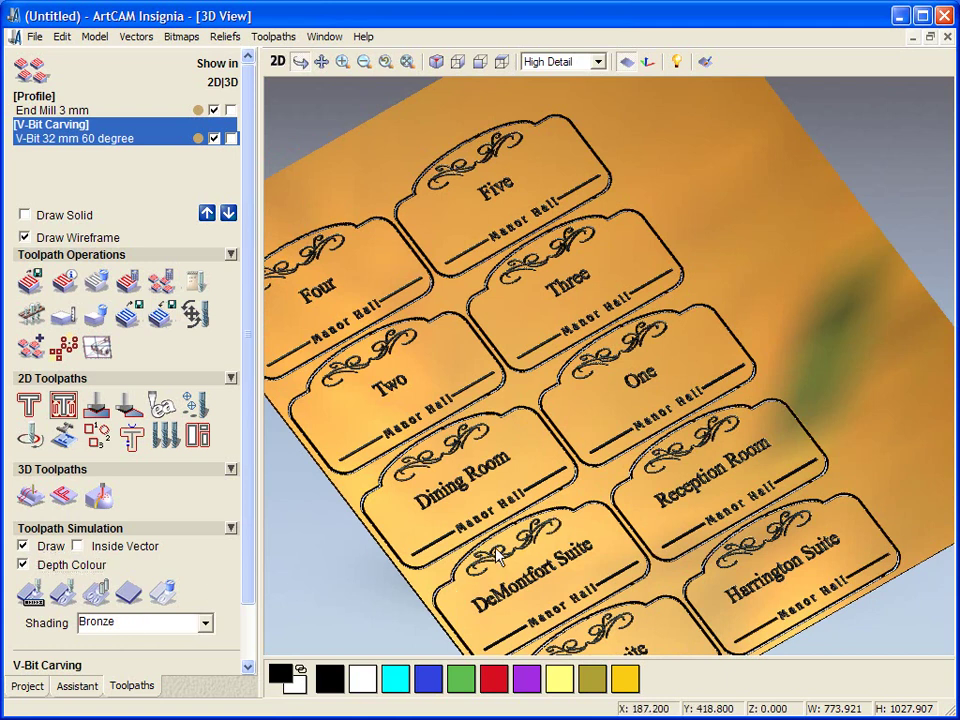
pyautogui.scroll(3, 497, 553)
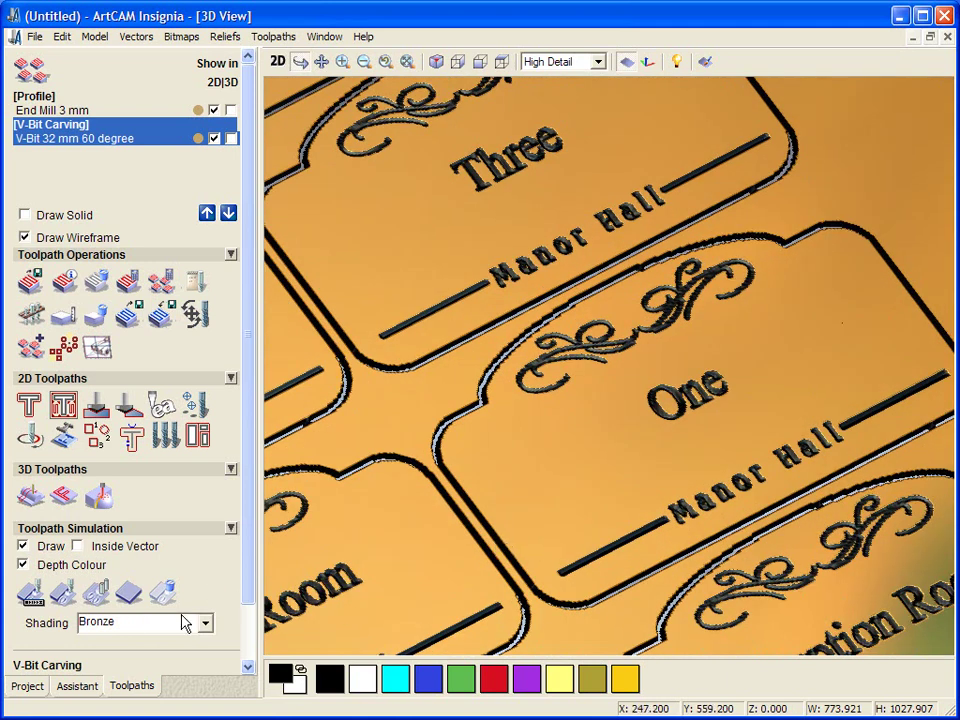
pyautogui.scroll(-2, 519, 527)
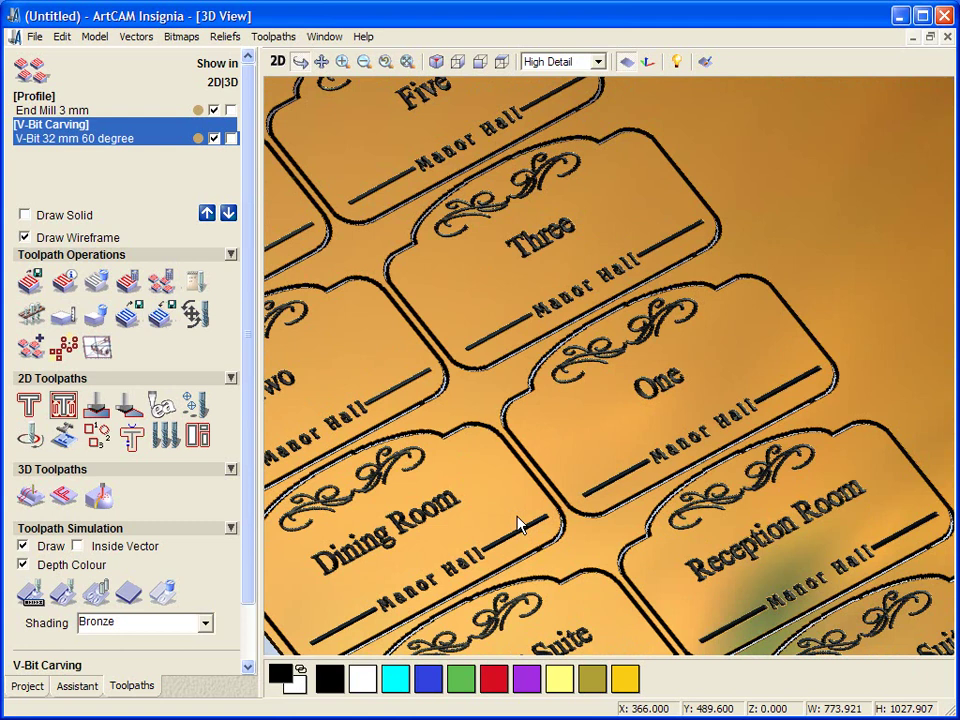
pyautogui.moveTo(518, 527); pyautogui.dragTo(639, 506)
pyautogui.click(501, 62)
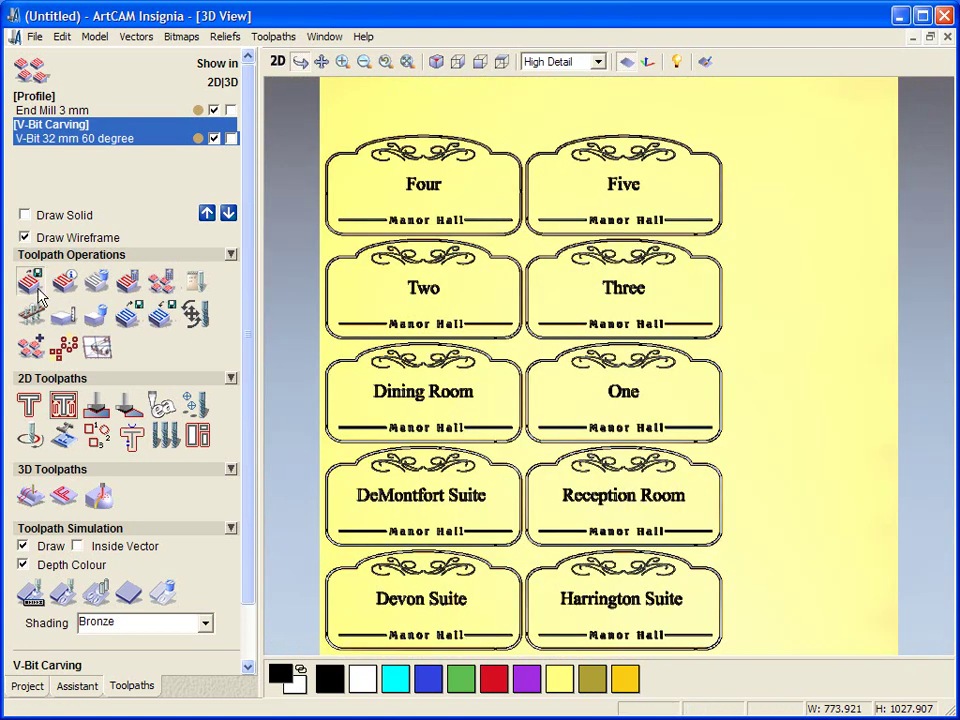
pyautogui.click(58, 320)
pyautogui.click(537, 446)
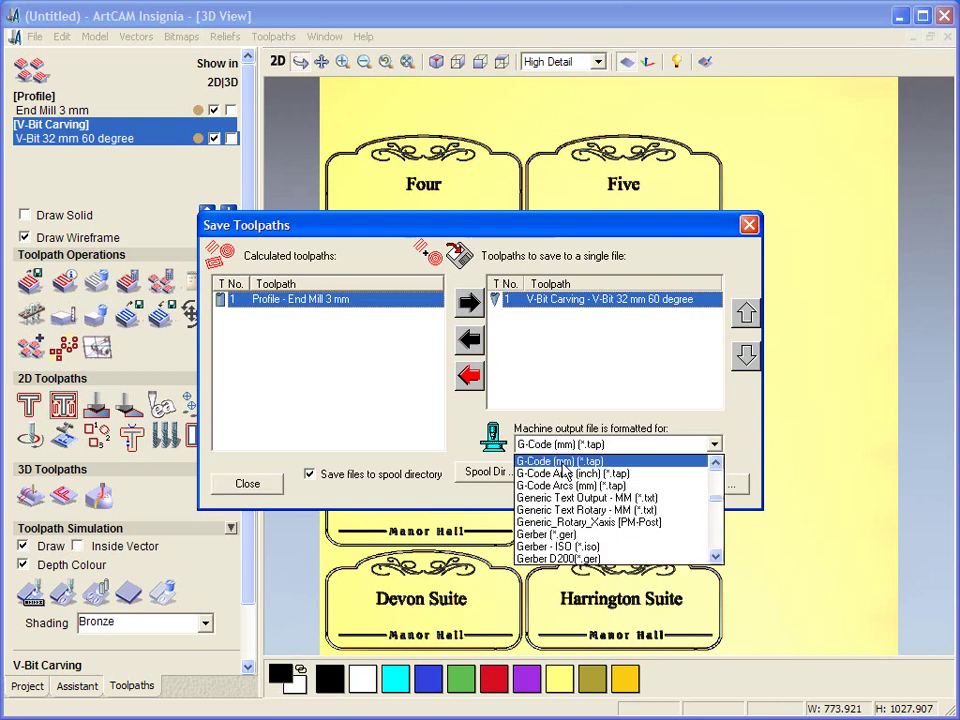
pyautogui.scroll(-6, 563, 470)
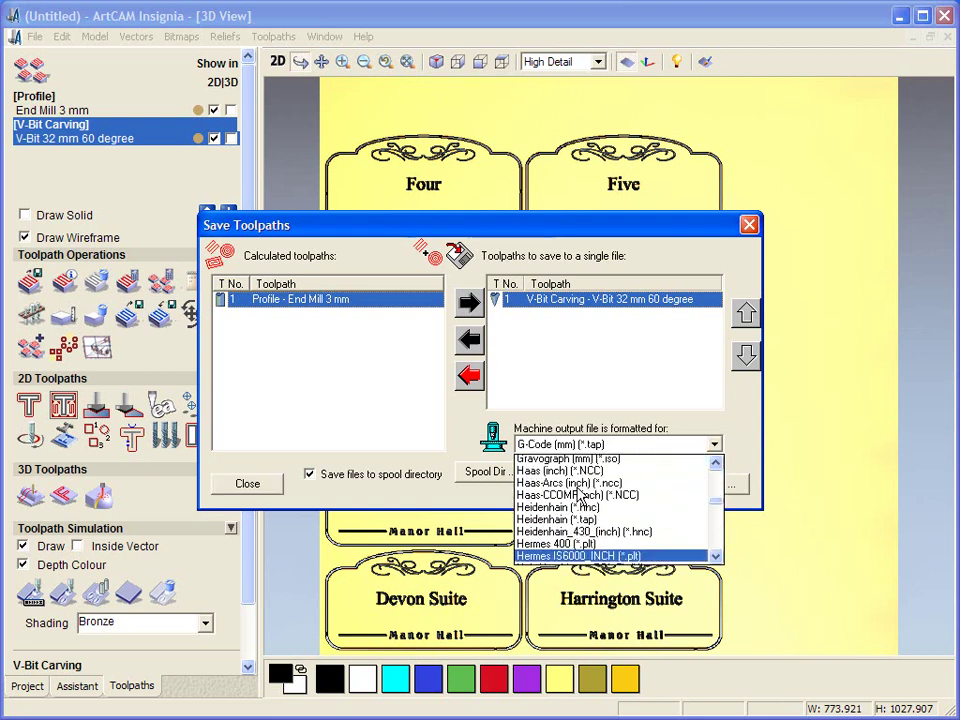
pyautogui.scroll(1, 578, 494)
pyautogui.click(240, 492)
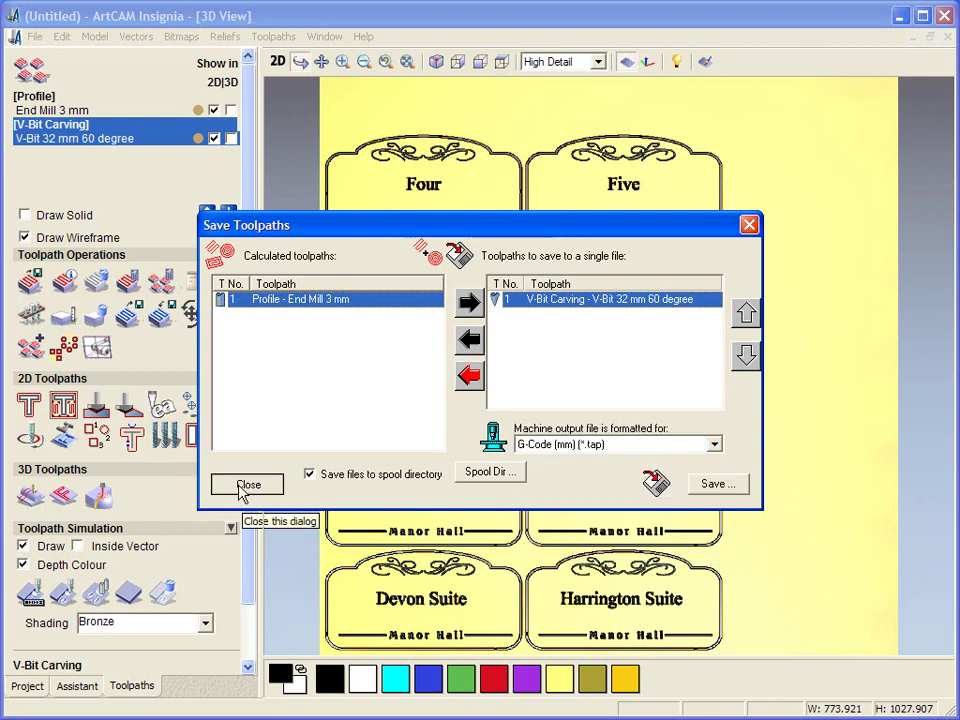
pyautogui.click(240, 484)
pyautogui.moveTo(510, 552)
pyautogui.mouseDown()
pyautogui.moveTo(567, 473)
pyautogui.moveTo(568, 450)
pyautogui.moveTo(385, 393)
pyautogui.mouseUp()
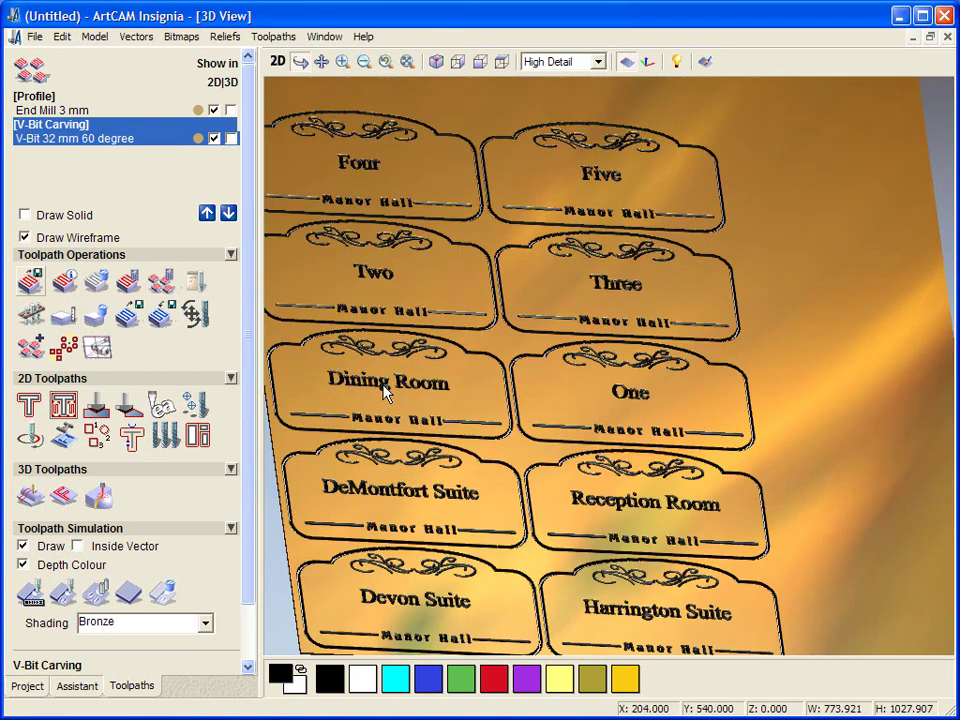
pyautogui.moveTo(735, 520); pyautogui.dragTo(828, 466)
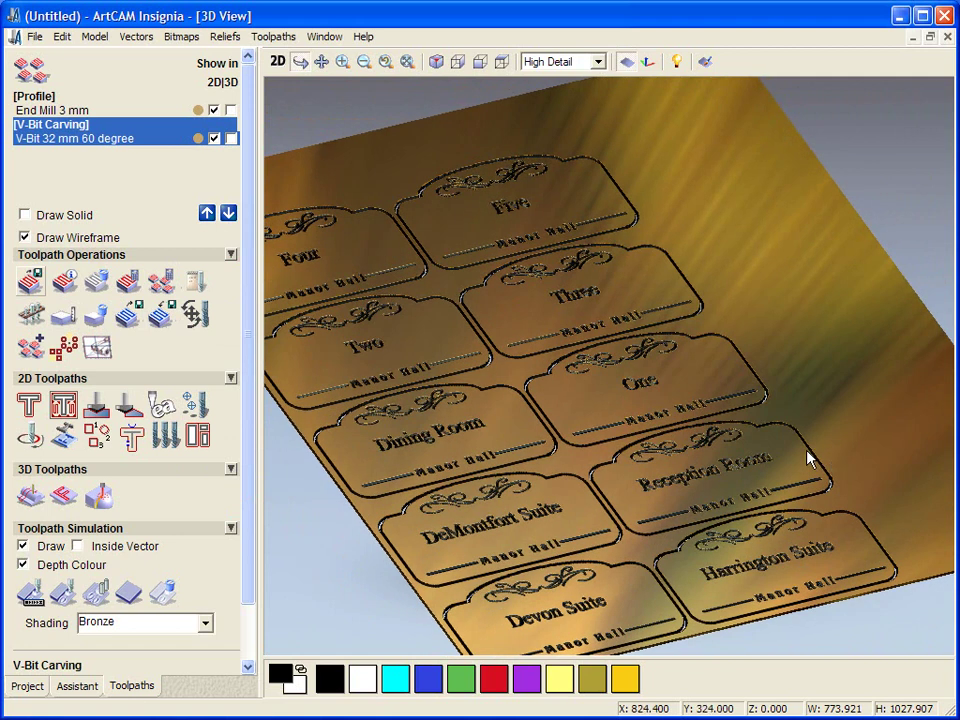
# In the 2D view, show the Default Sheet and select its Room Number template text.
pyautogui.click(278, 62)
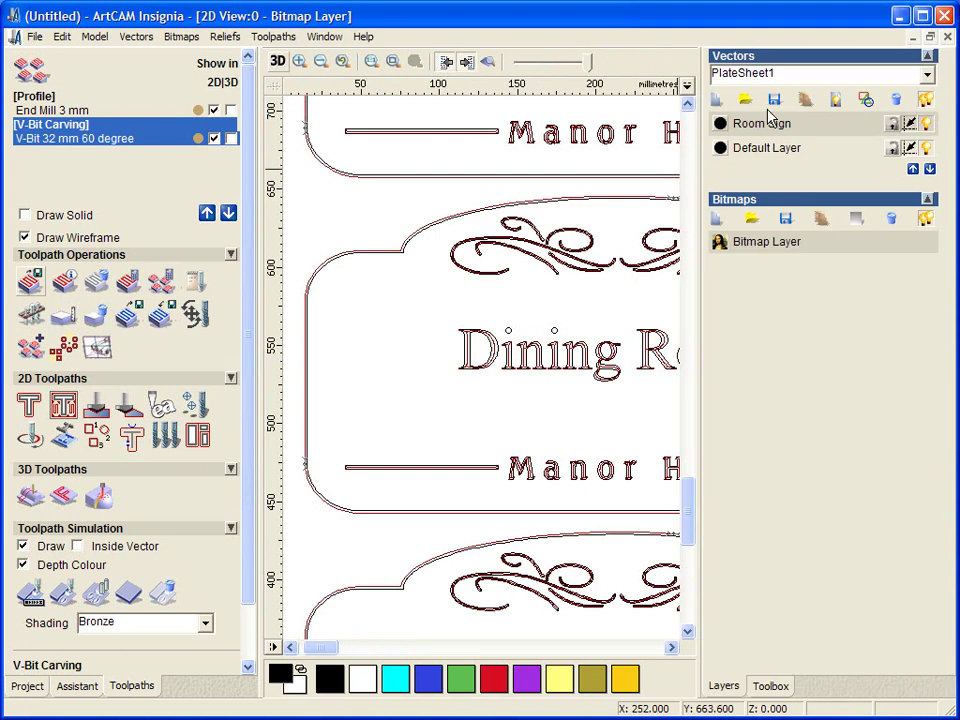
pyautogui.click(751, 80)
pyautogui.click(748, 94)
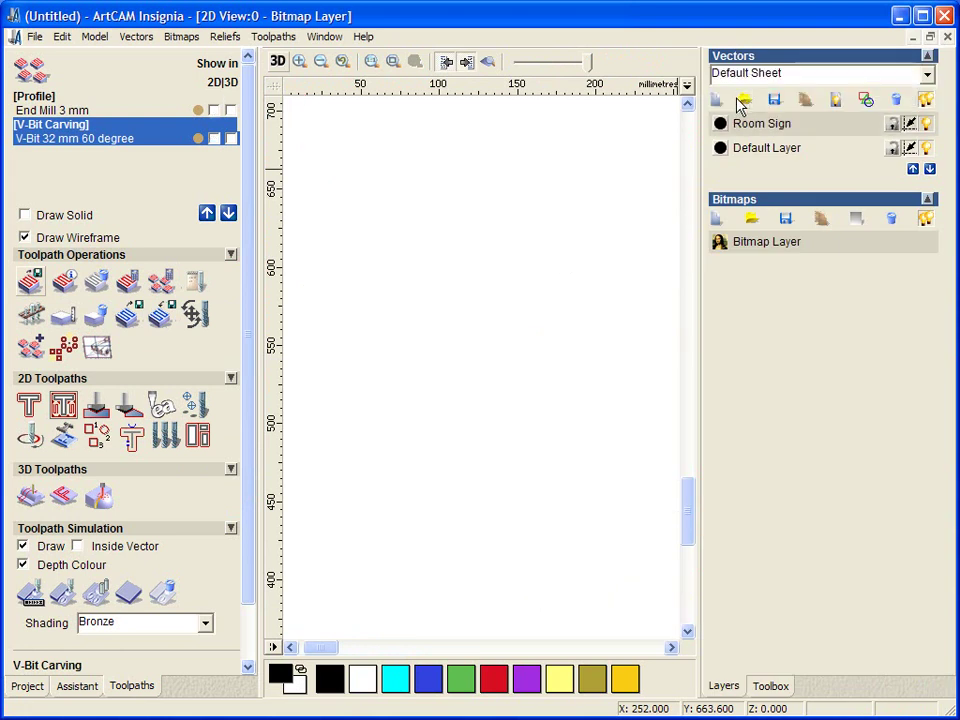
pyautogui.scroll(-4, 581, 274)
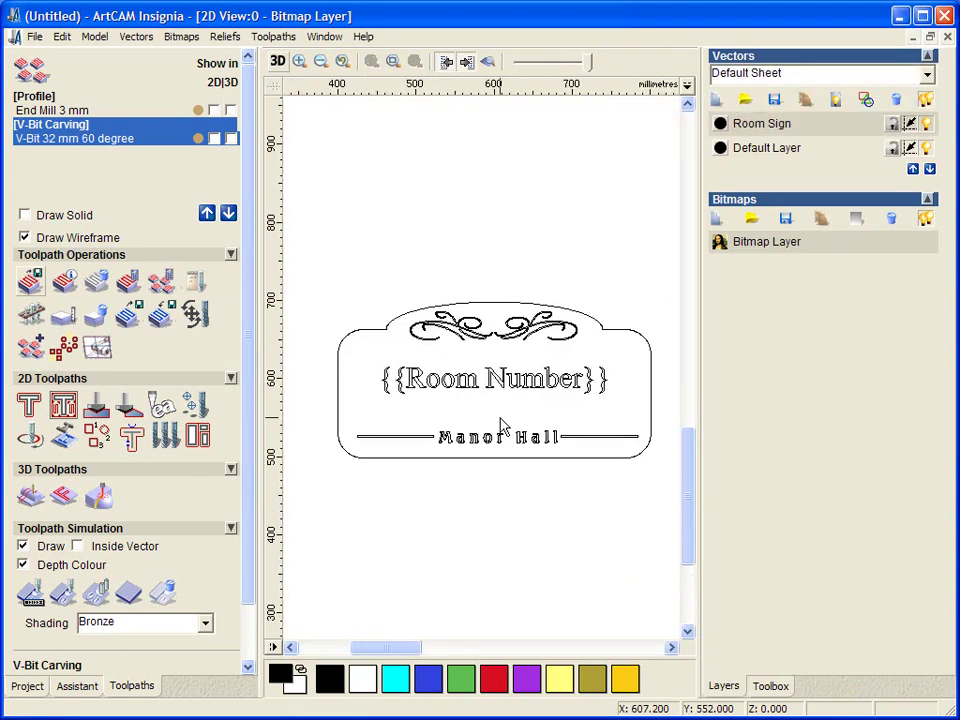
pyautogui.scroll(3, 490, 410)
pyautogui.click(438, 370)
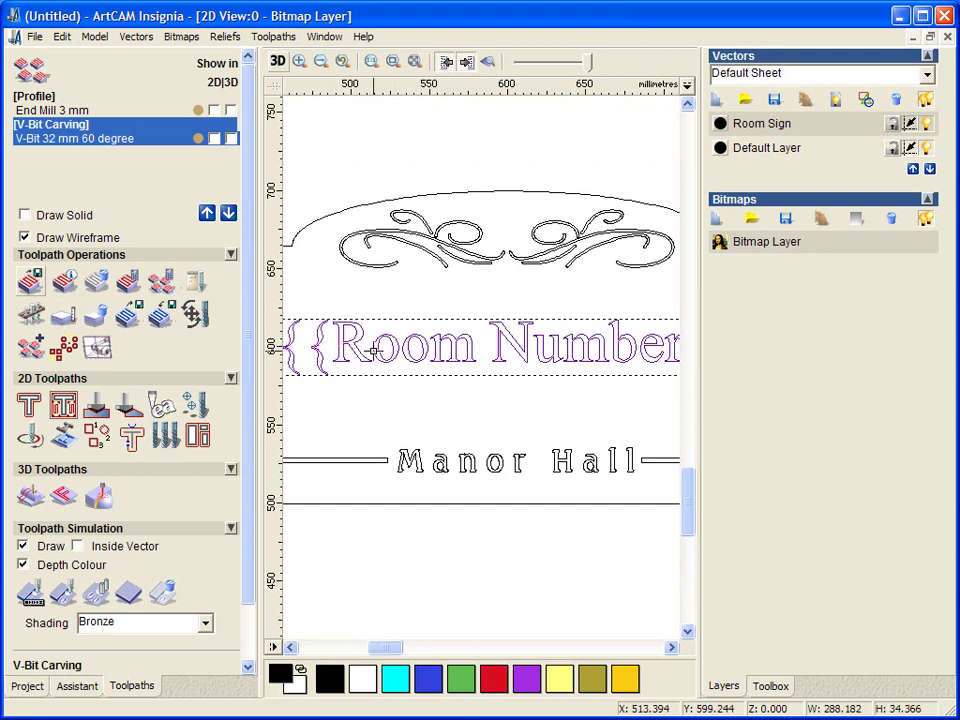
pyautogui.scroll(-2, 374, 351)
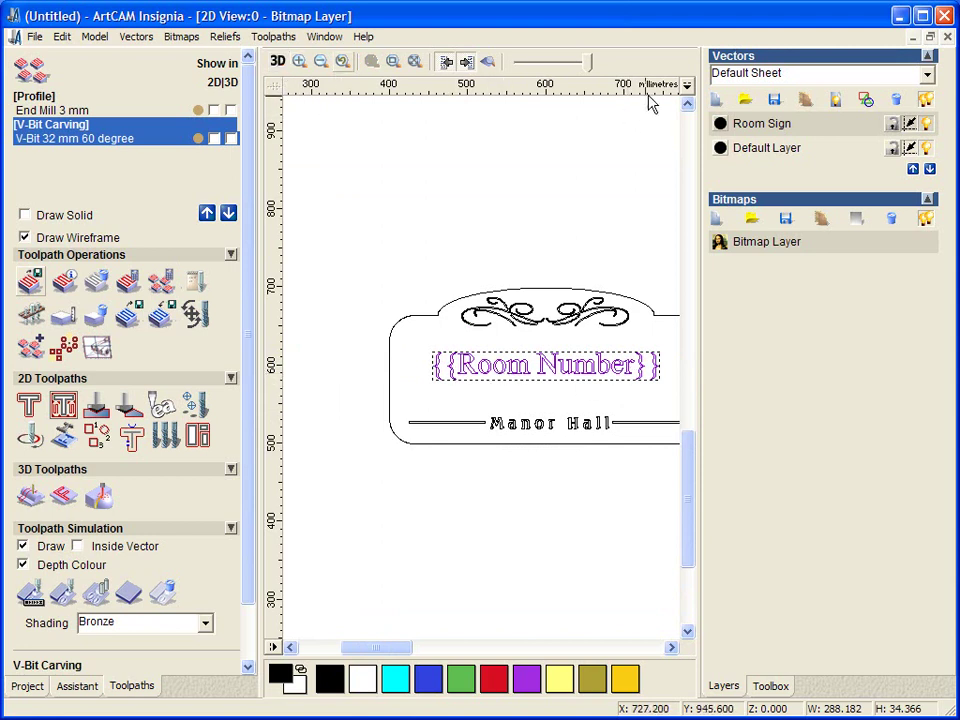
# Switch back to PlateSheet1 and zoom out to show all ten plates.
pyautogui.click(740, 74)
pyautogui.click(743, 110)
pyautogui.scroll(-3, 340, 450)
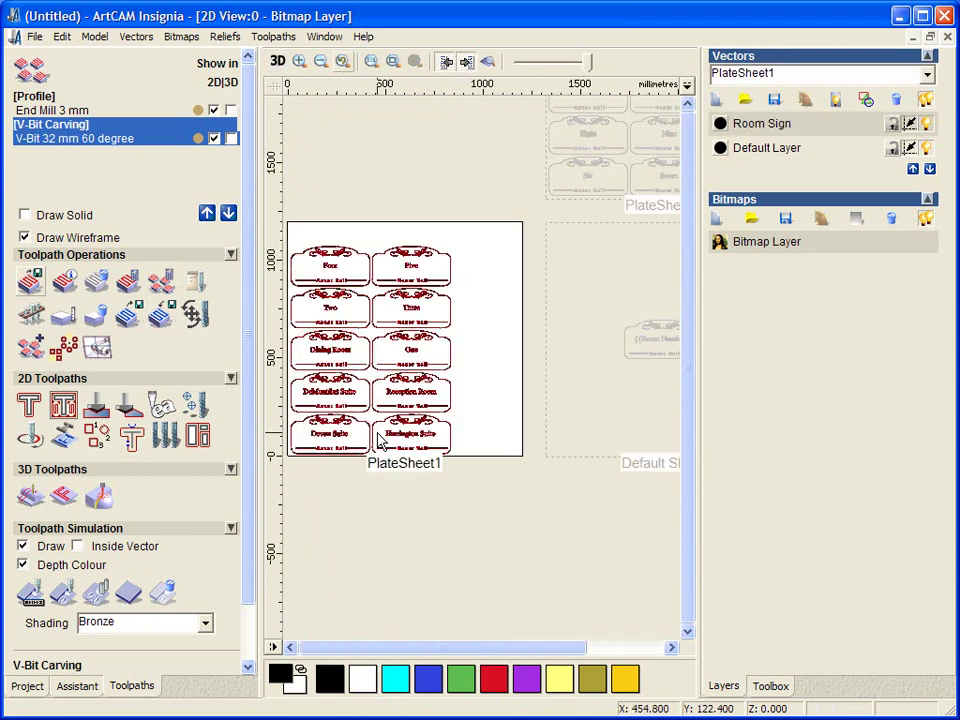
pyautogui.scroll(3, 375, 440)
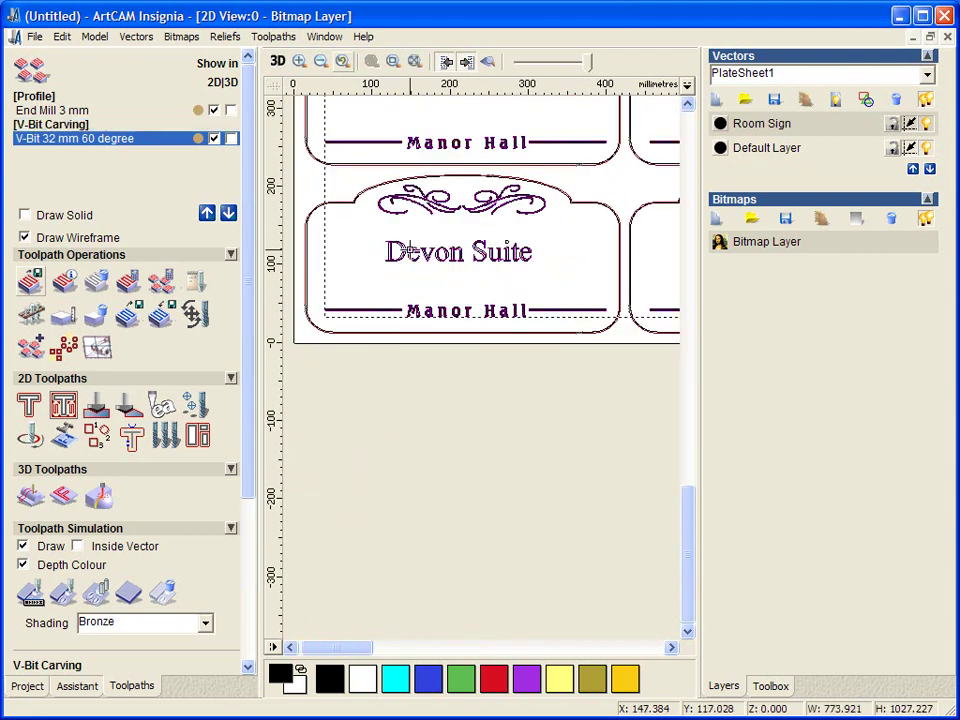
pyautogui.scroll(-1, 449, 307)
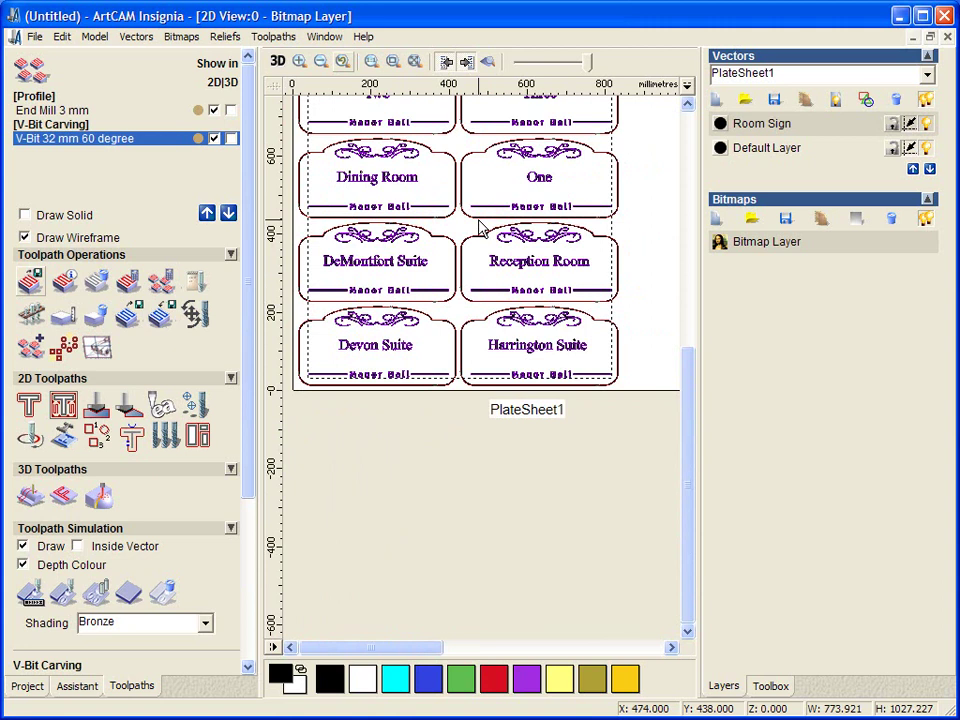
pyautogui.scroll(-1, 446, 328)
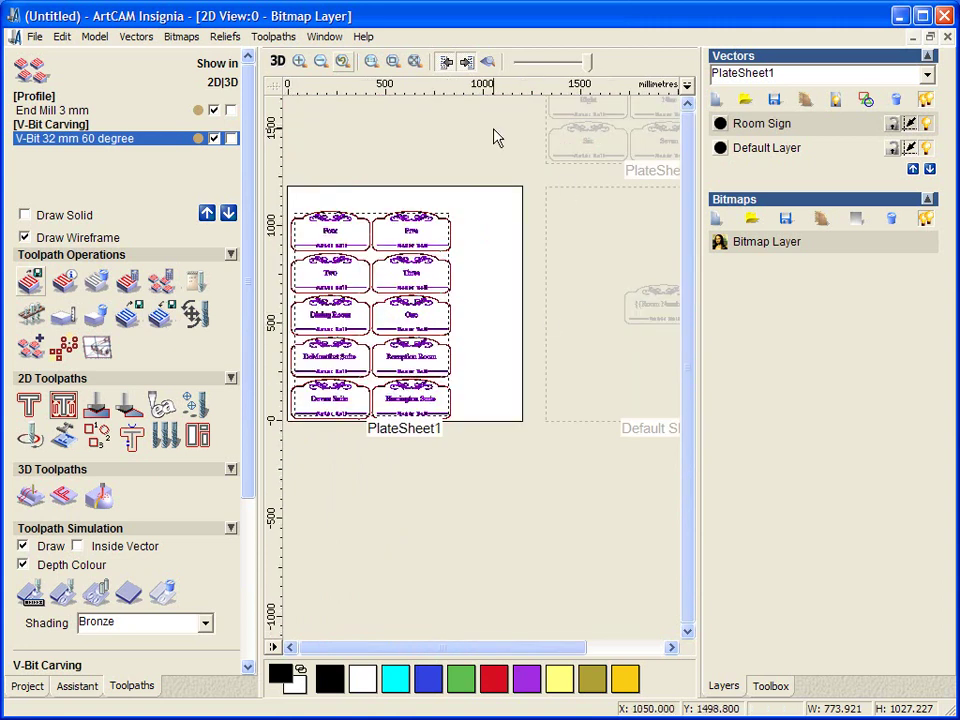